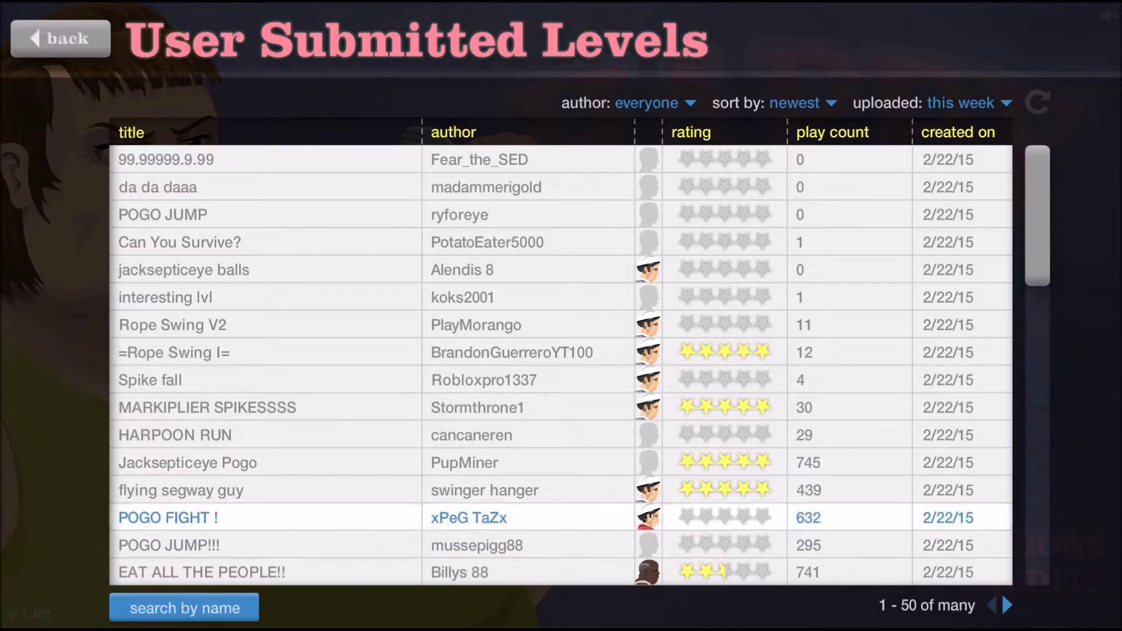
scroll(264, 385, "down", 1)
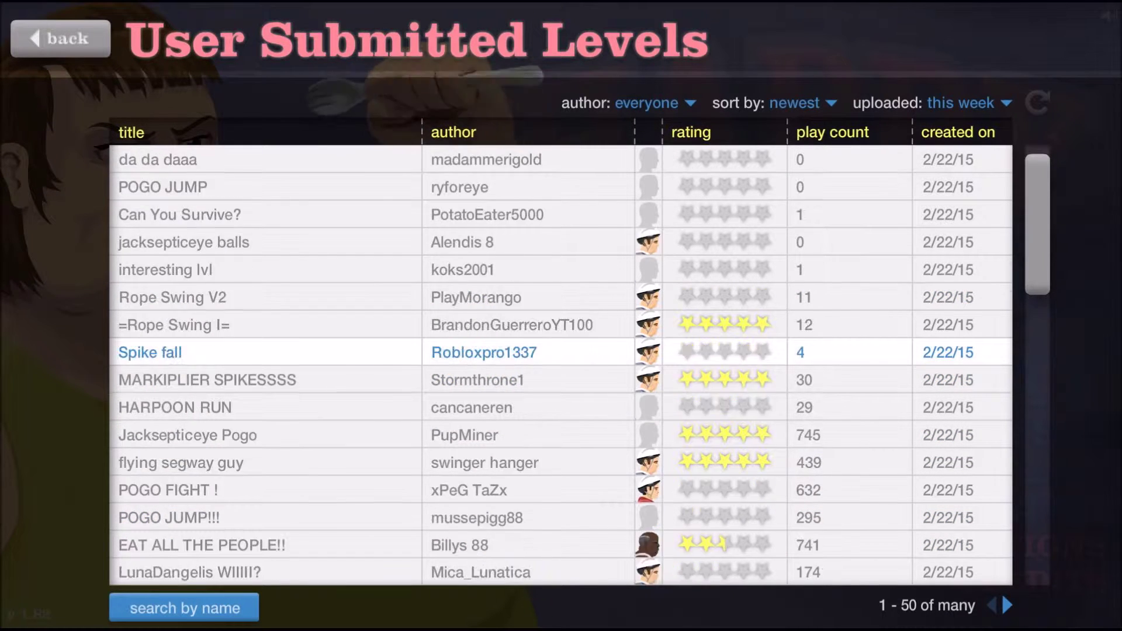
scroll(263, 385, "down", 2)
scroll(263, 385, "down", 3)
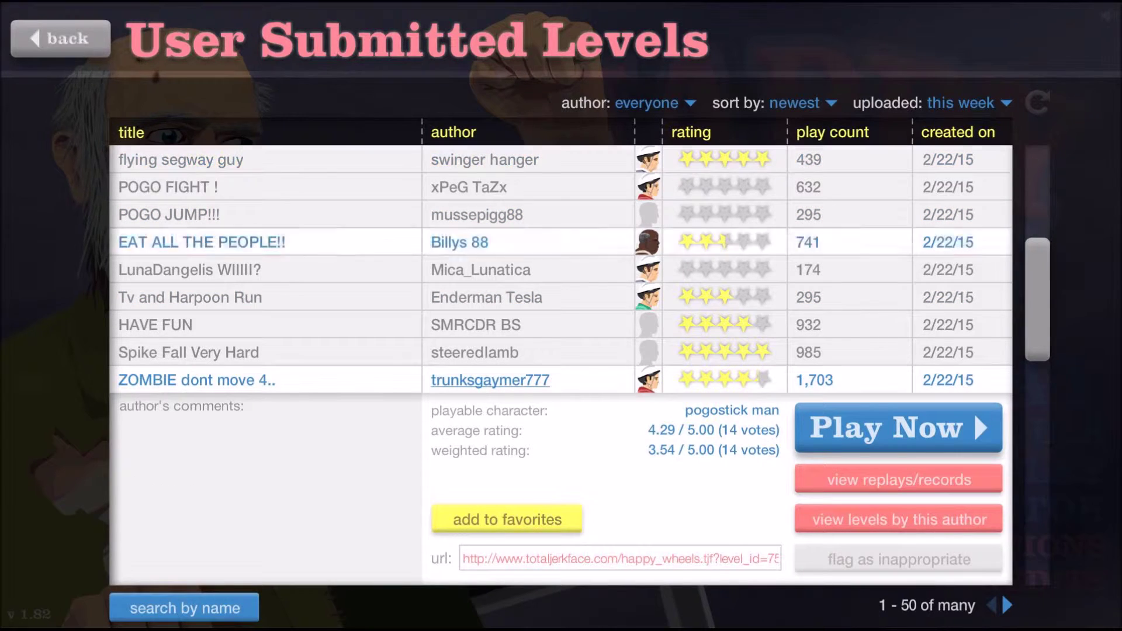
scroll(973, 384, "down", 1)
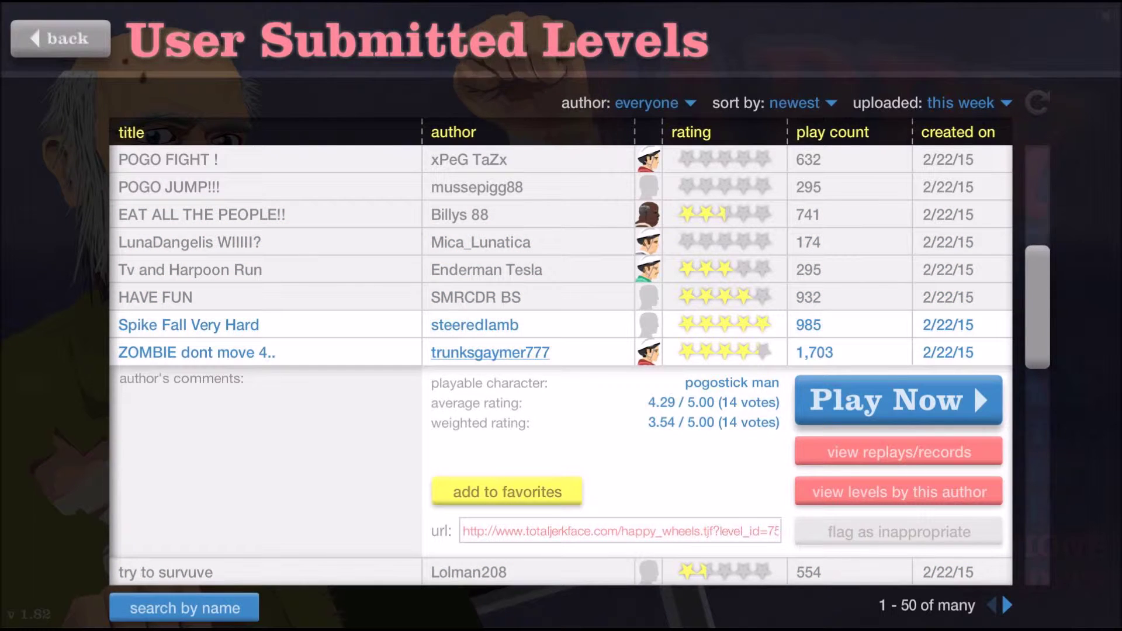
Step: Expand the Spike Fall Very Hard entry and start the level
left_click(974, 324)
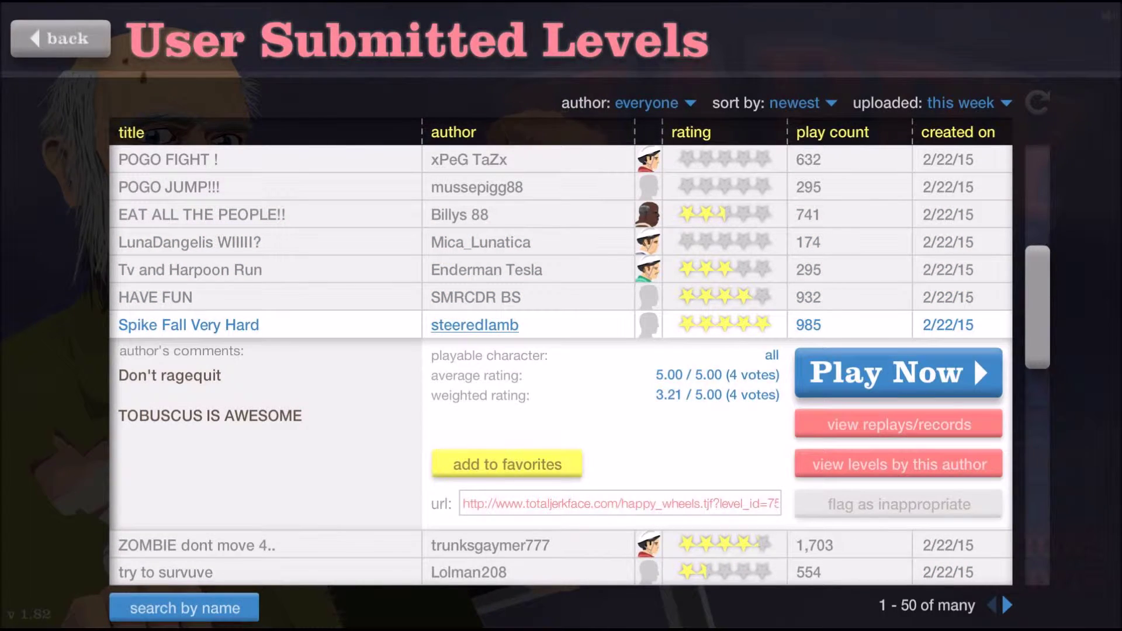
left_click(973, 356)
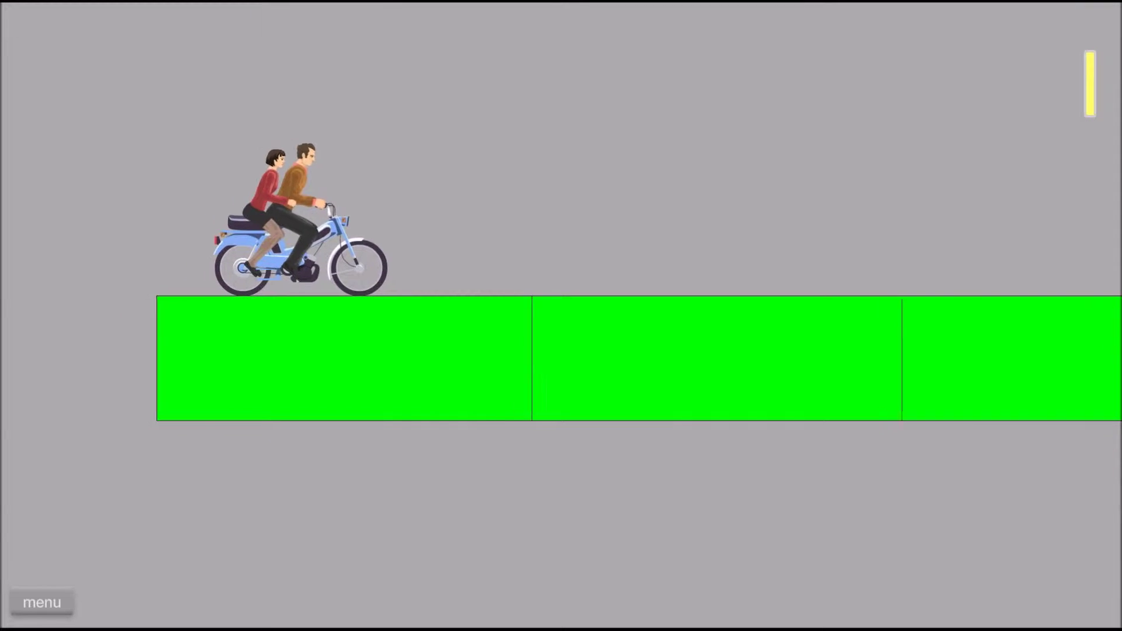
Step: Ride the moped couple along the platform and off the ledge into the spike pit
key("Up")
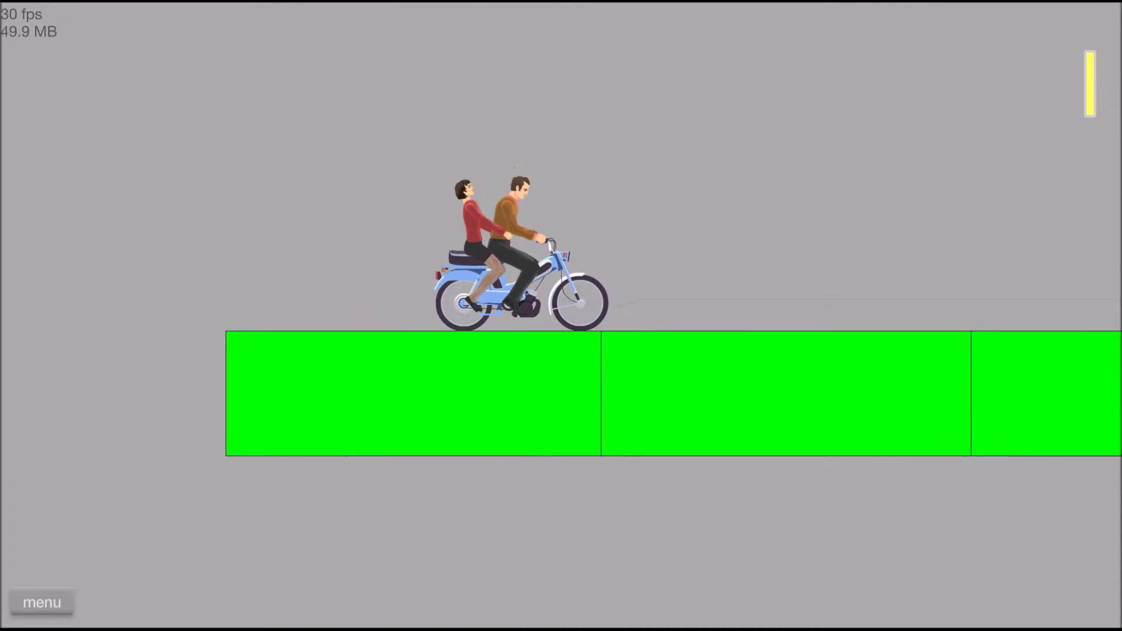
key("Up")
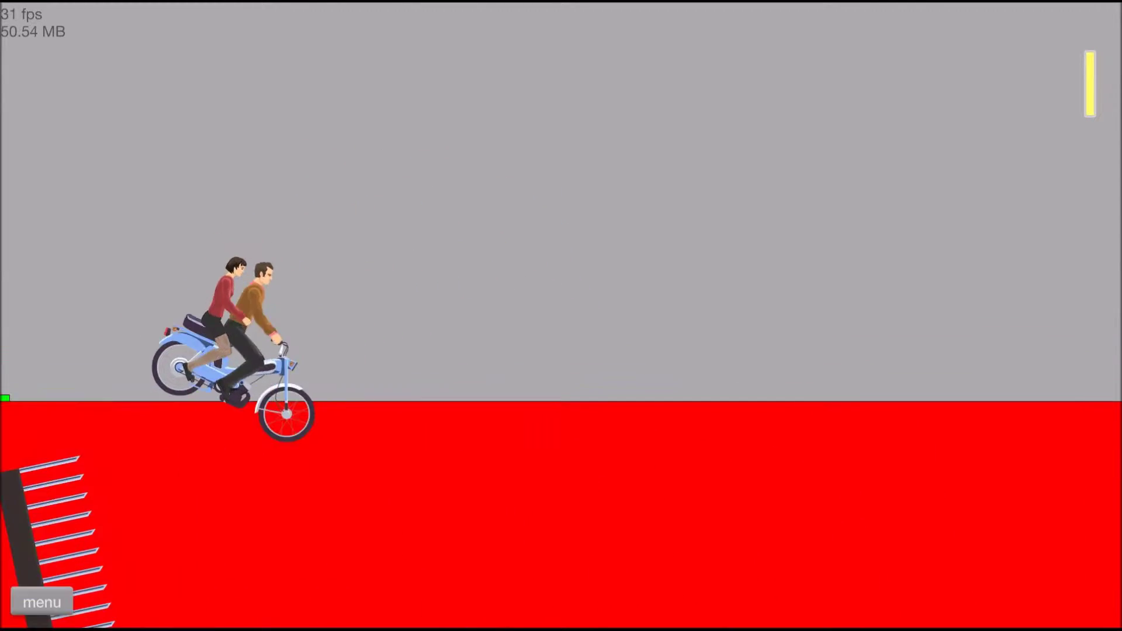
key("Up")
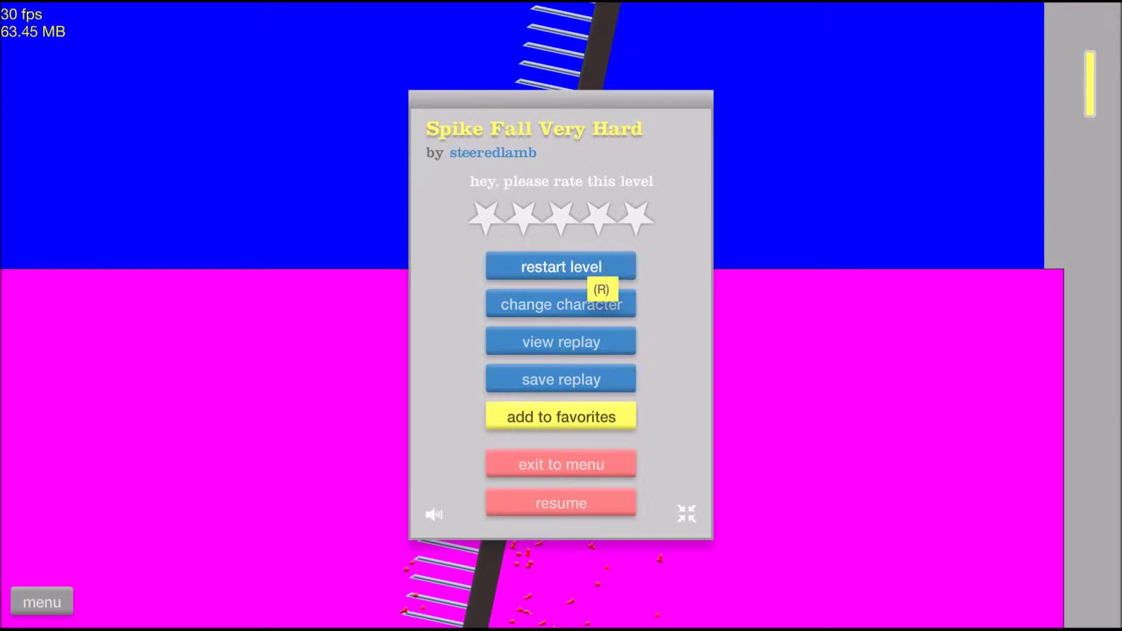
Step: Restart, ride off the green ledge into the red zone again, pause, and restart
left_click(561, 266)
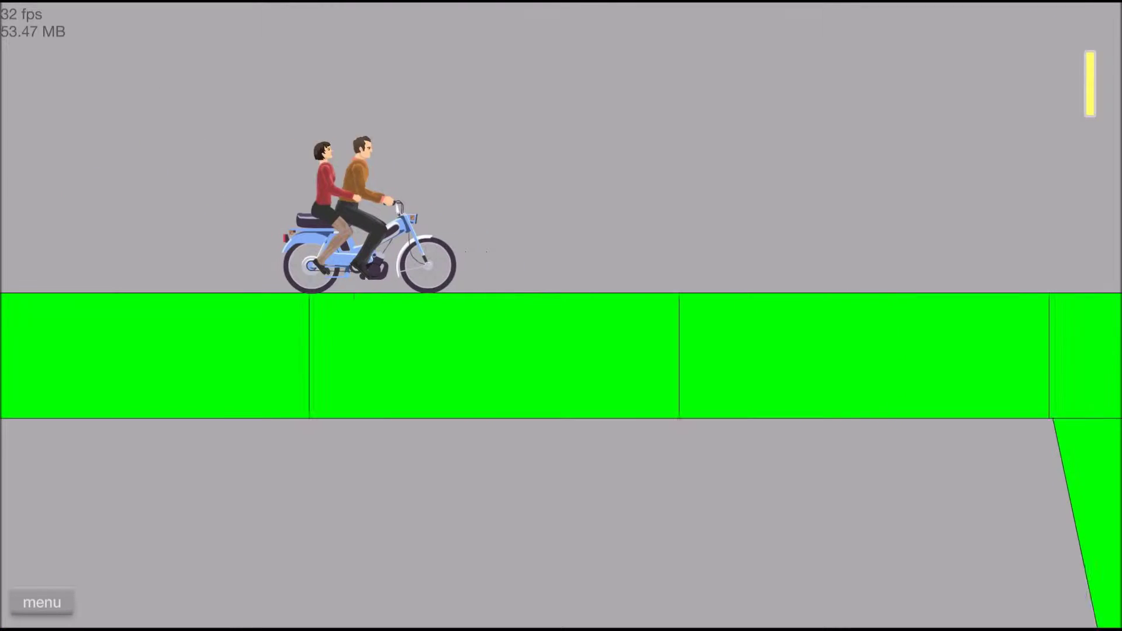
key("Up")
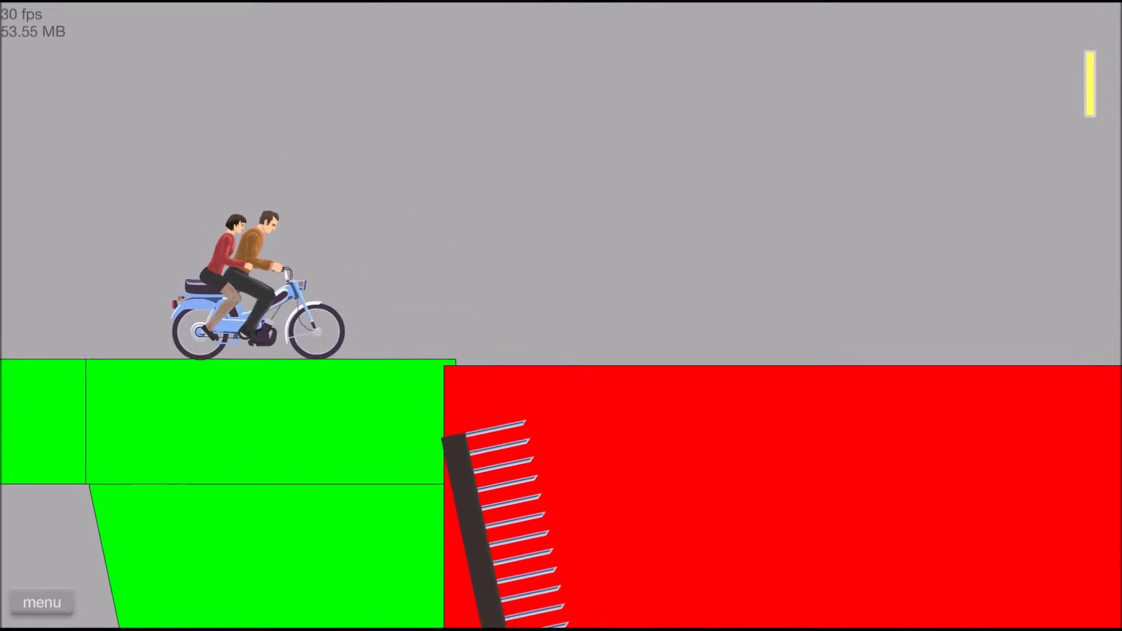
key("Up")
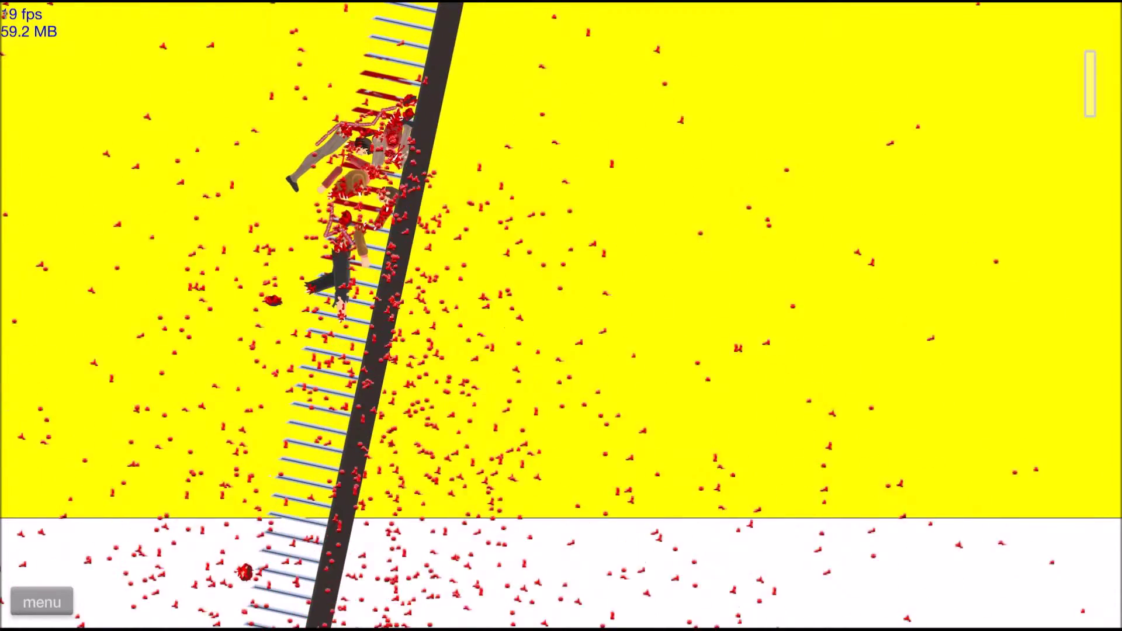
key("Tab")
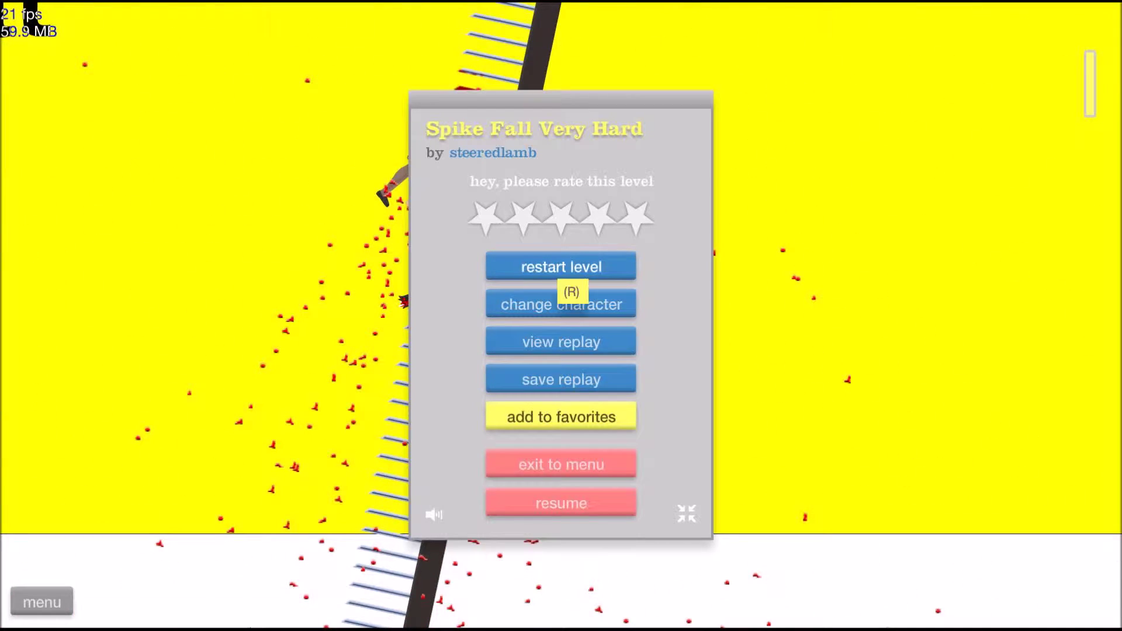
left_click(561, 267)
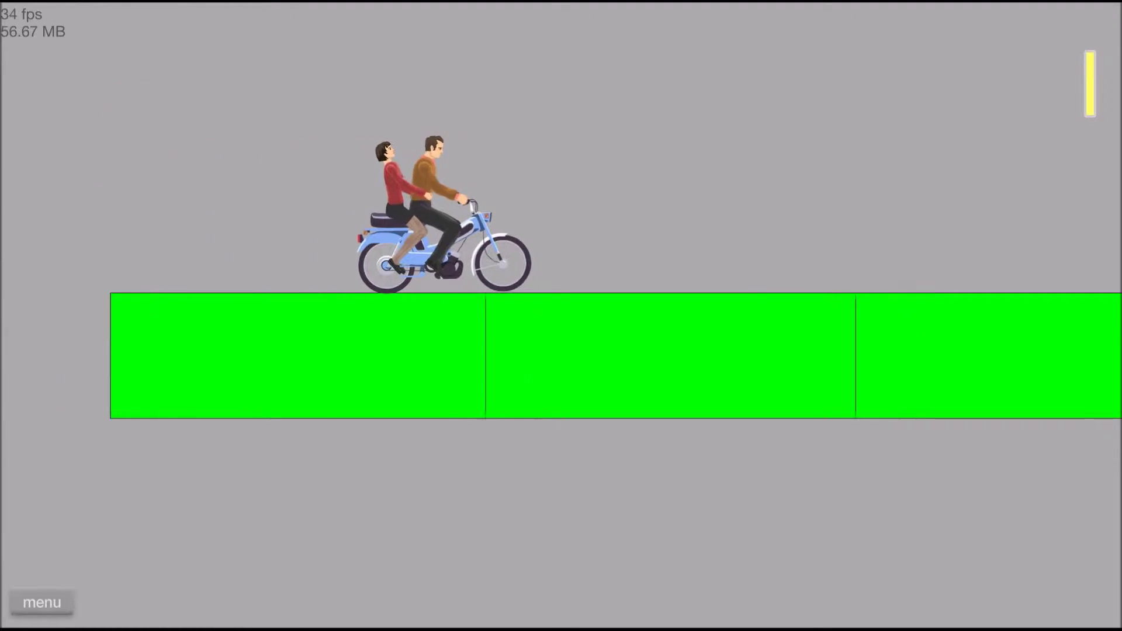
Step: Ride into the red spike area, pause from the menu button, and restart
key("Up")
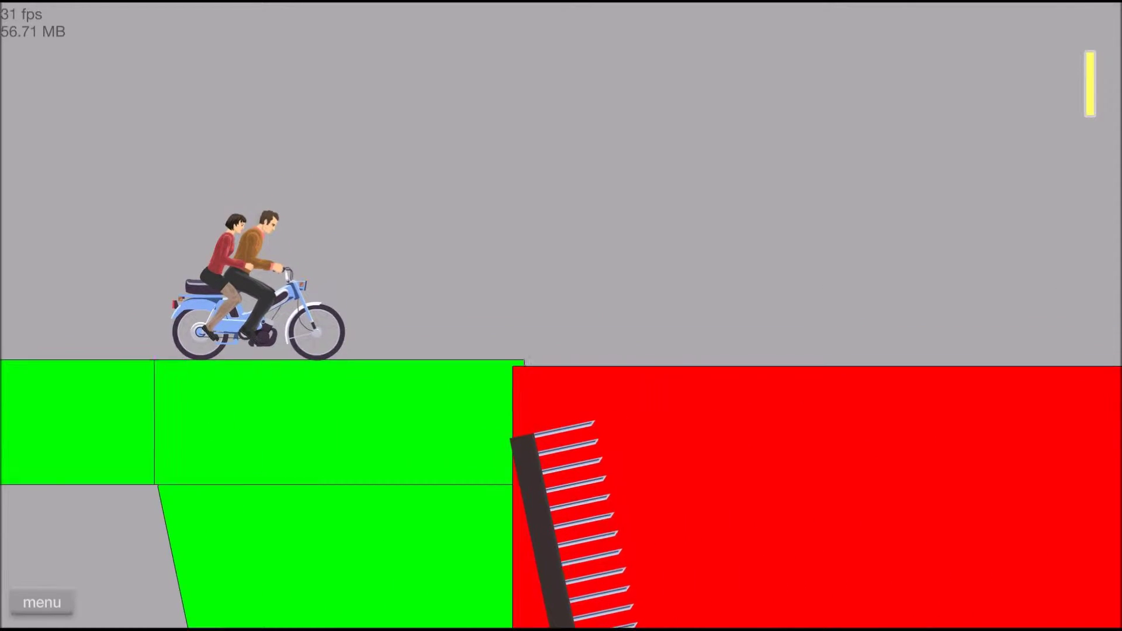
key("Up")
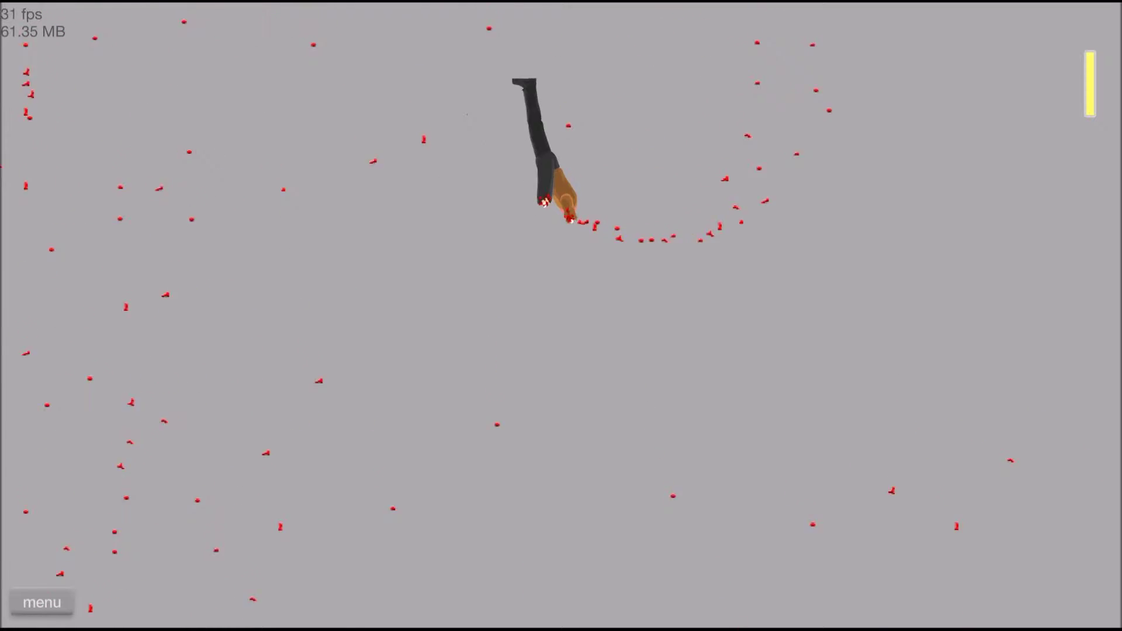
left_click(42, 602)
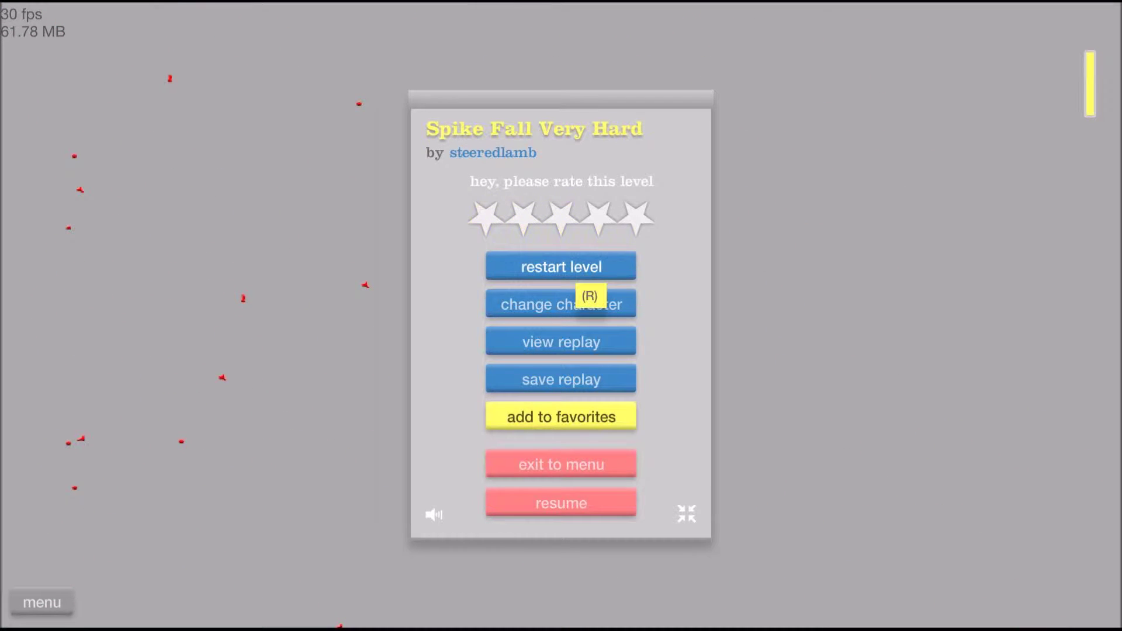
left_click(561, 266)
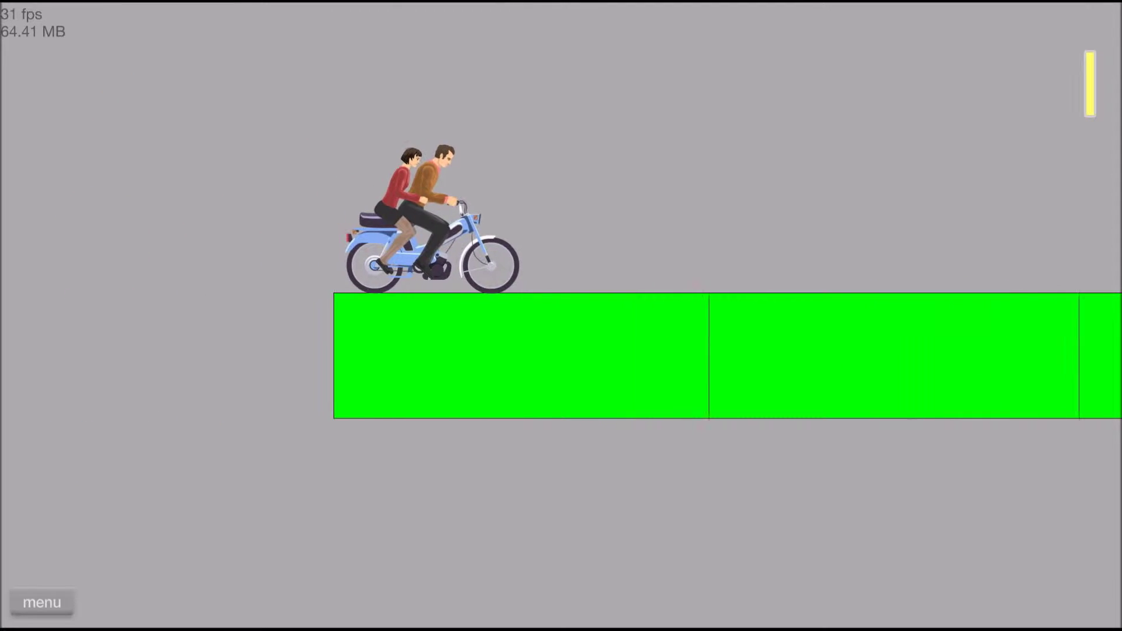
Step: Accelerate off the platform, tilt the moped upright midair, then restart with R
key("Up")
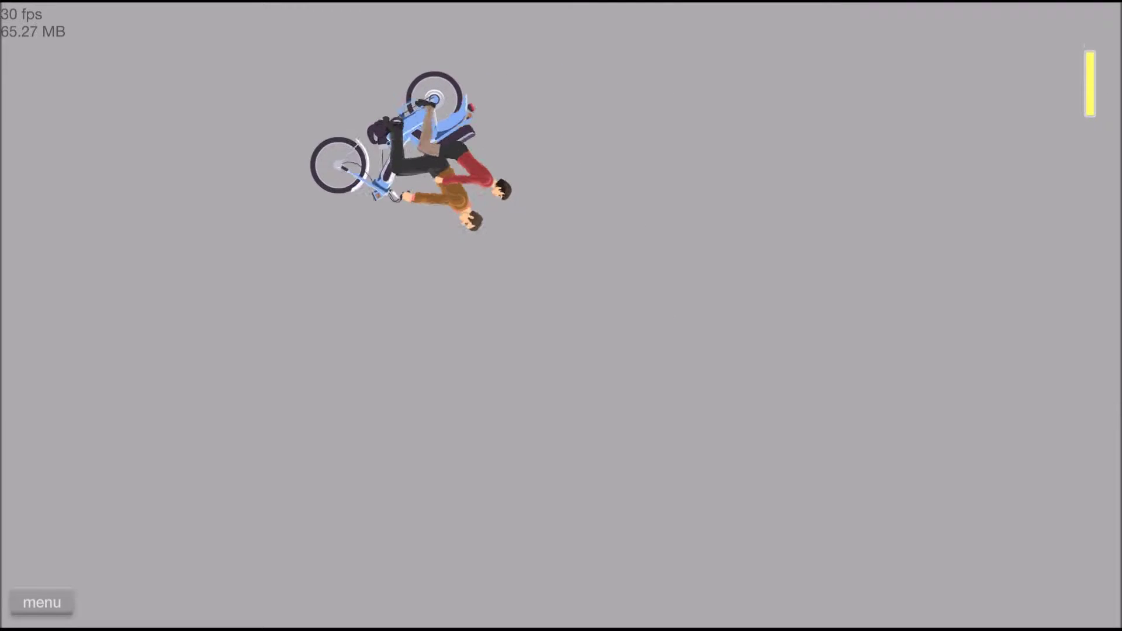
key("z")
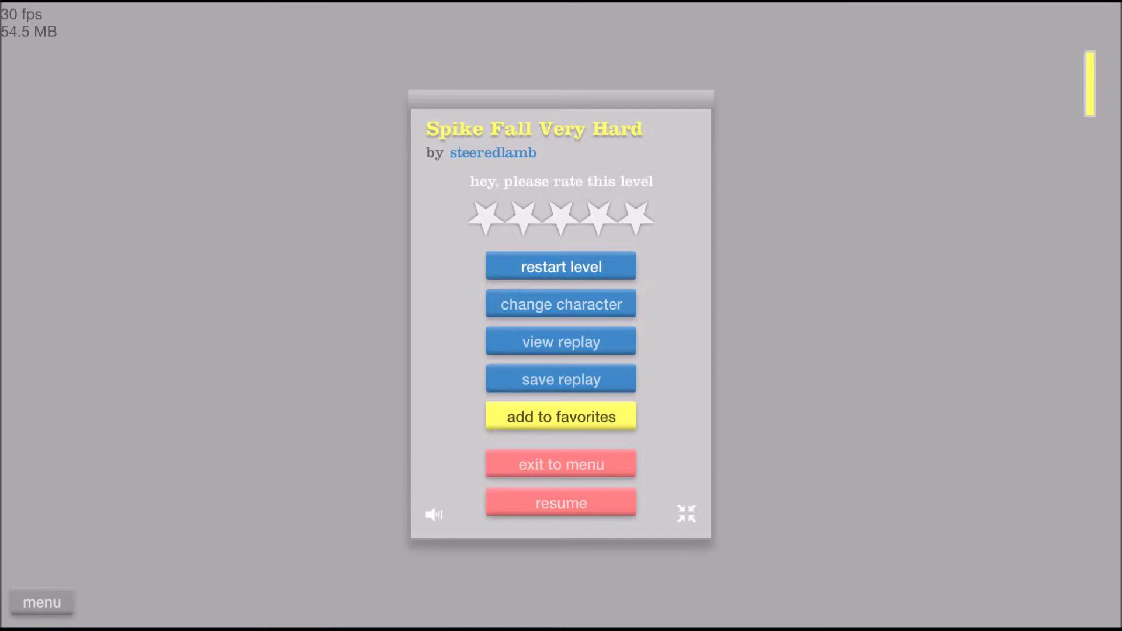
key("r")
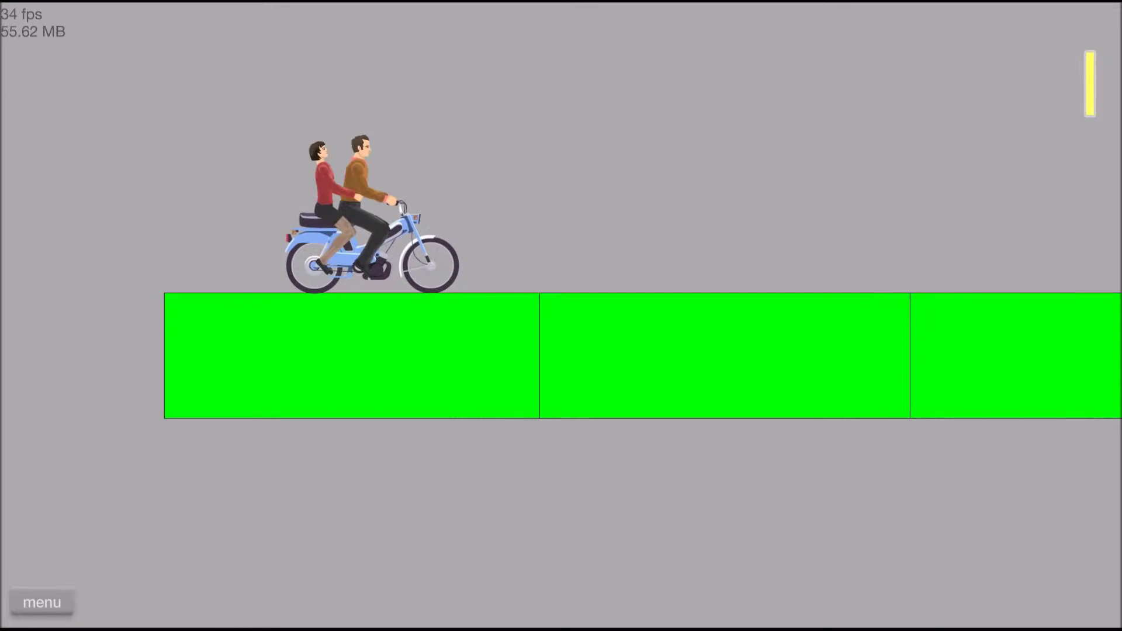
Step: Ride over the edge into the red area, pause with Tab, and restart
key("Up")
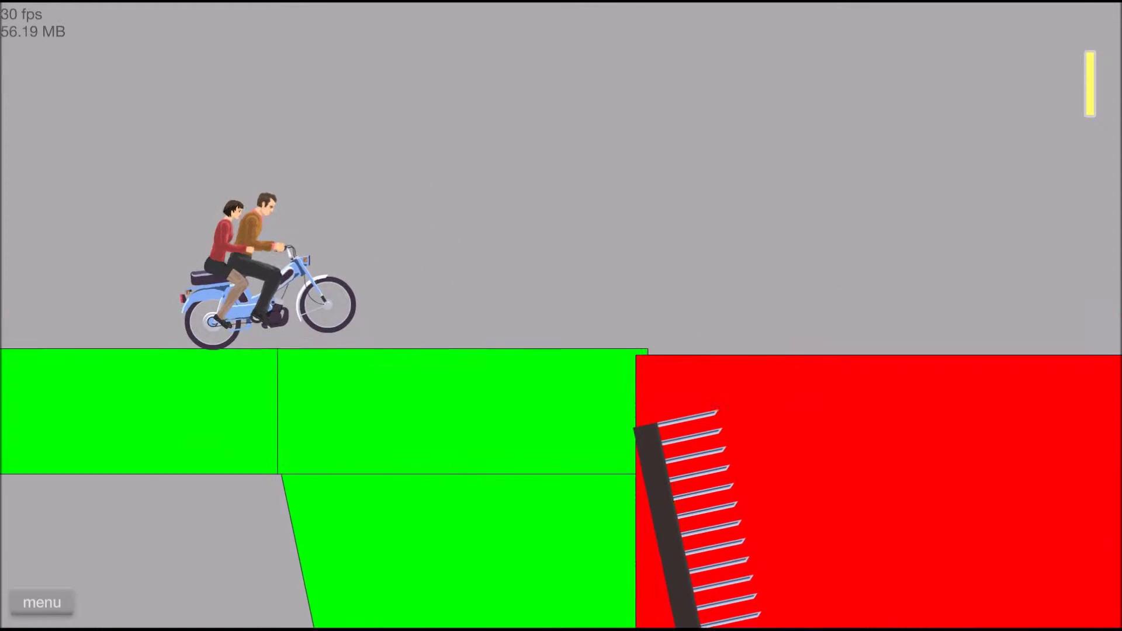
key("Up")
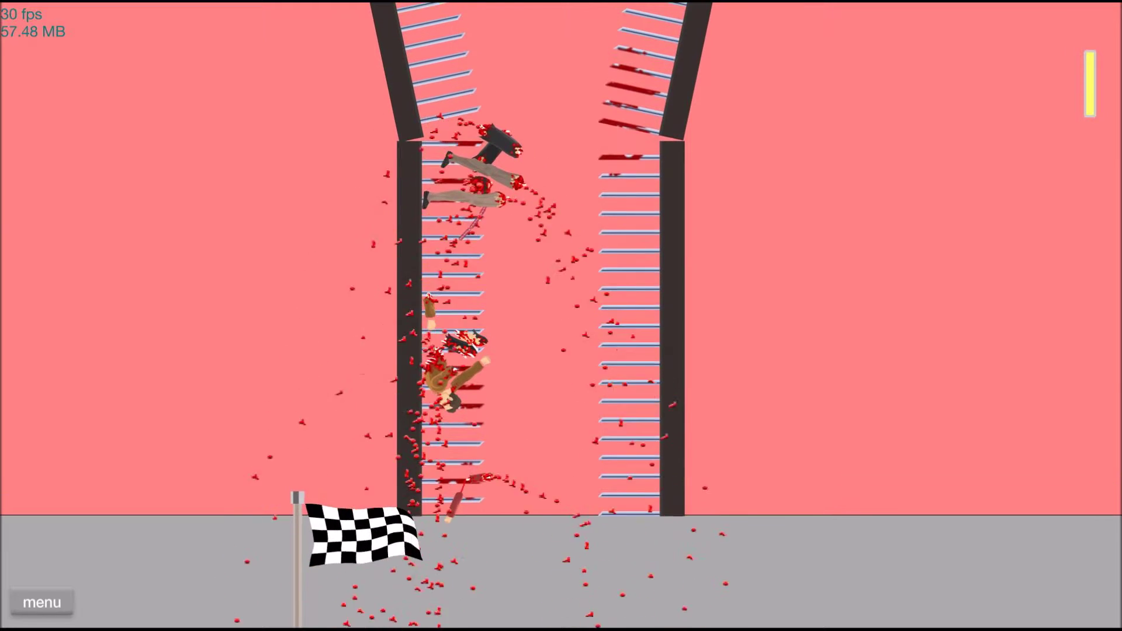
key("Tab")
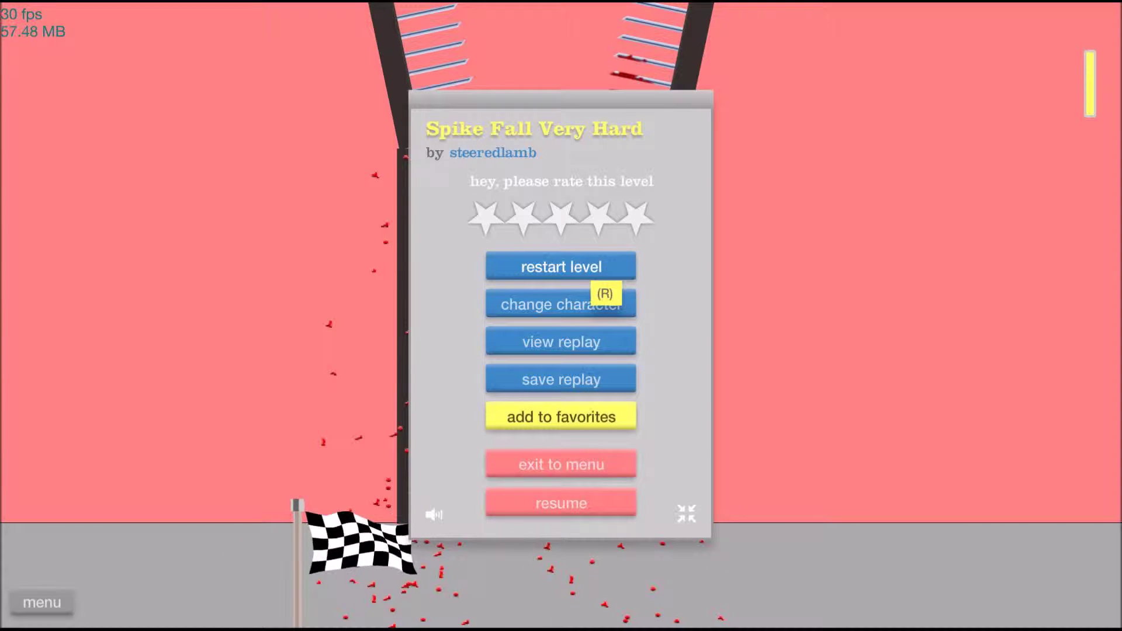
left_click(596, 272)
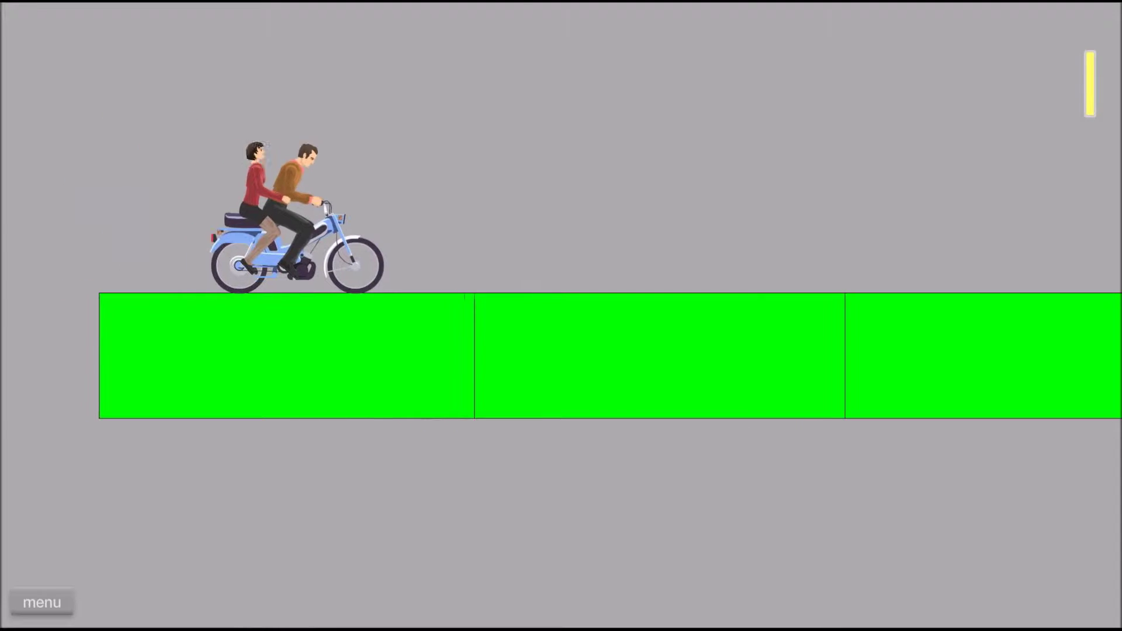
Step: Drive the moped down through the spike pit and pause with Tab
key("Up")
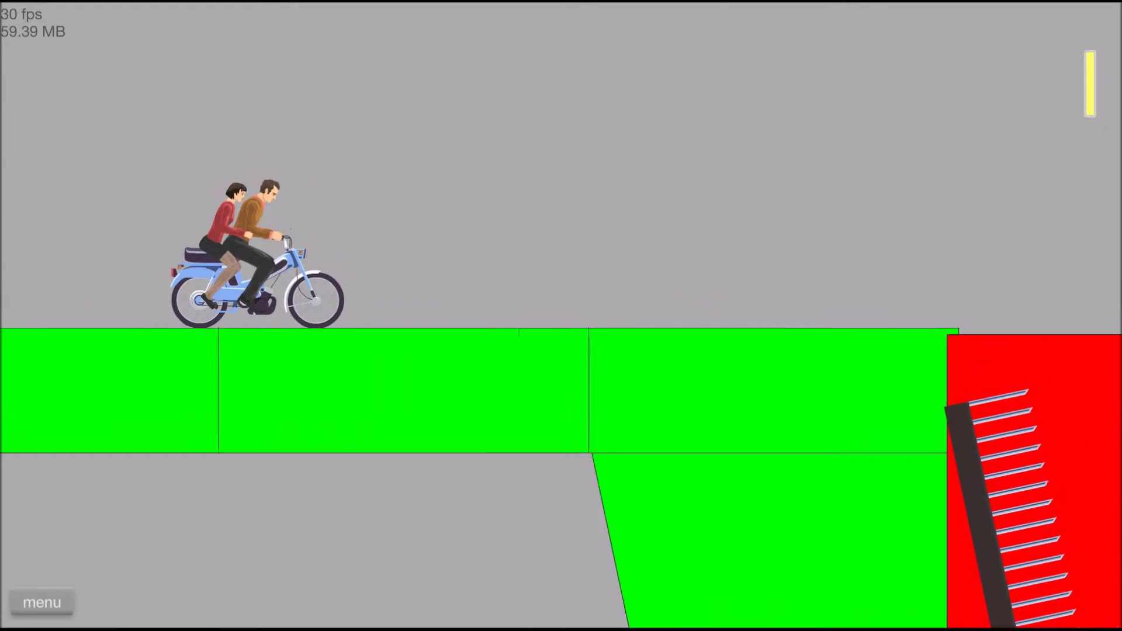
key("Up")
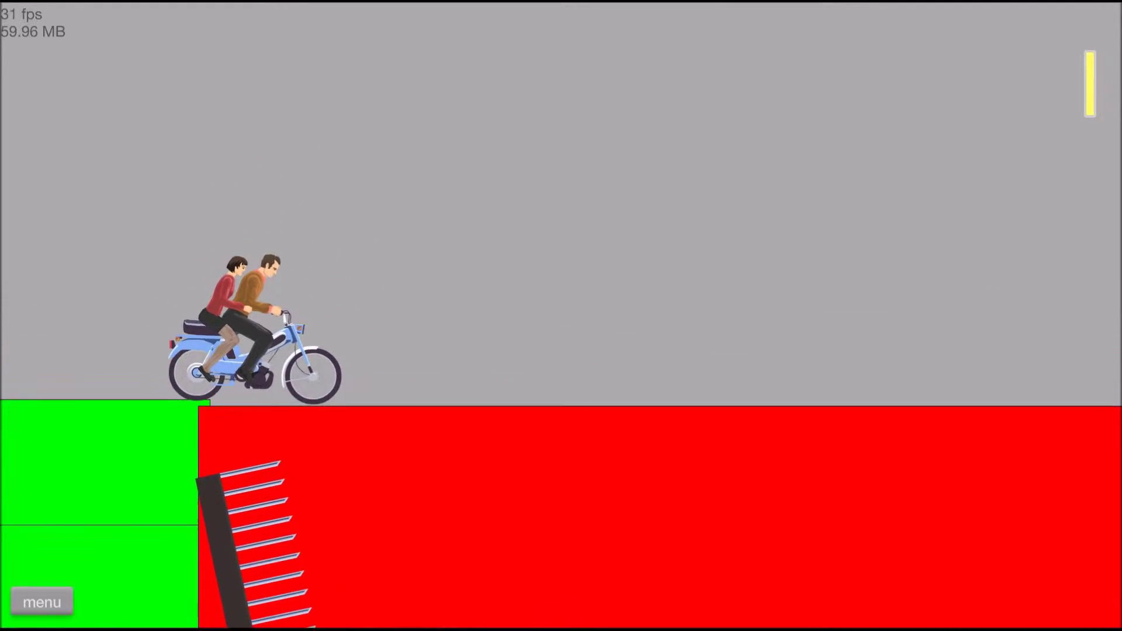
key("Up")
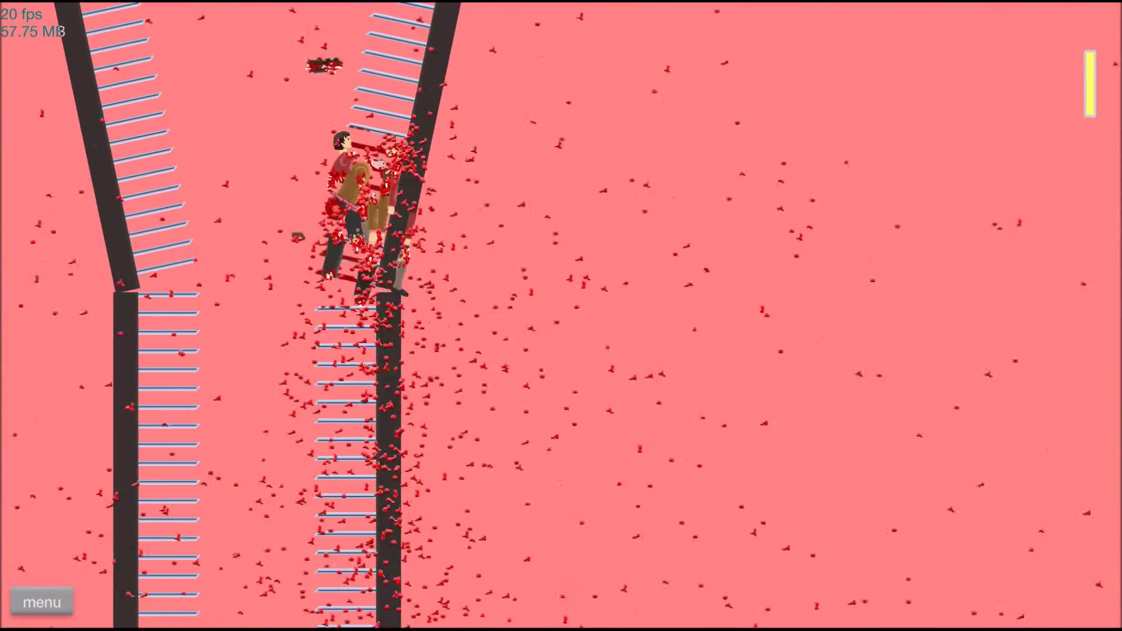
key("Tab")
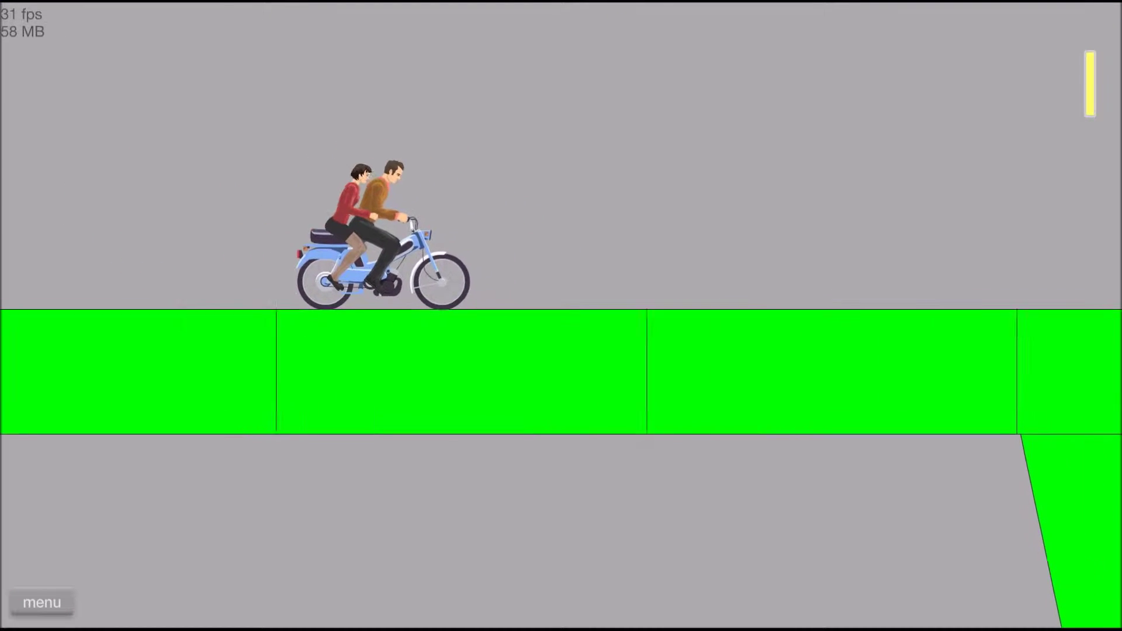
Step: Ride off the green platform down through the level again, then pause after crashing
key("Up")
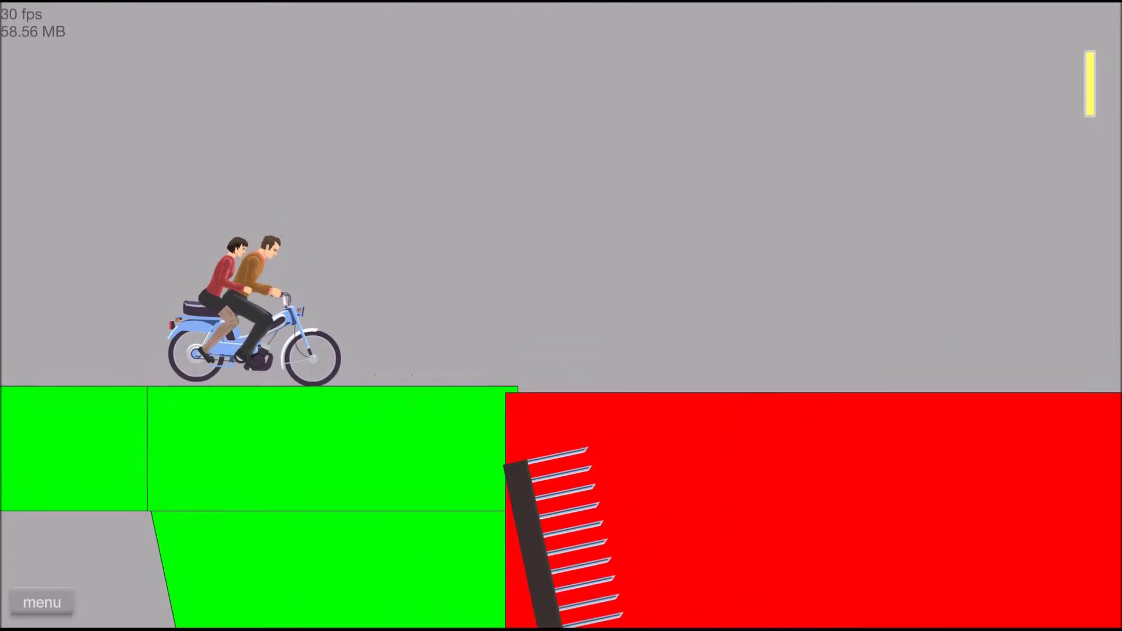
key("Up")
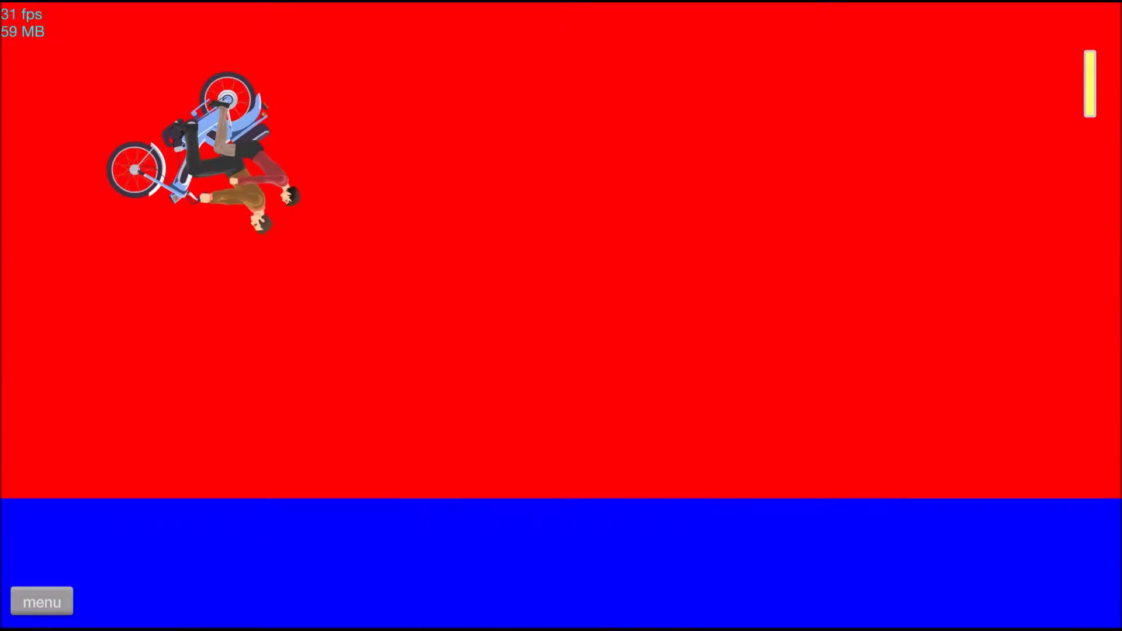
key("Up")
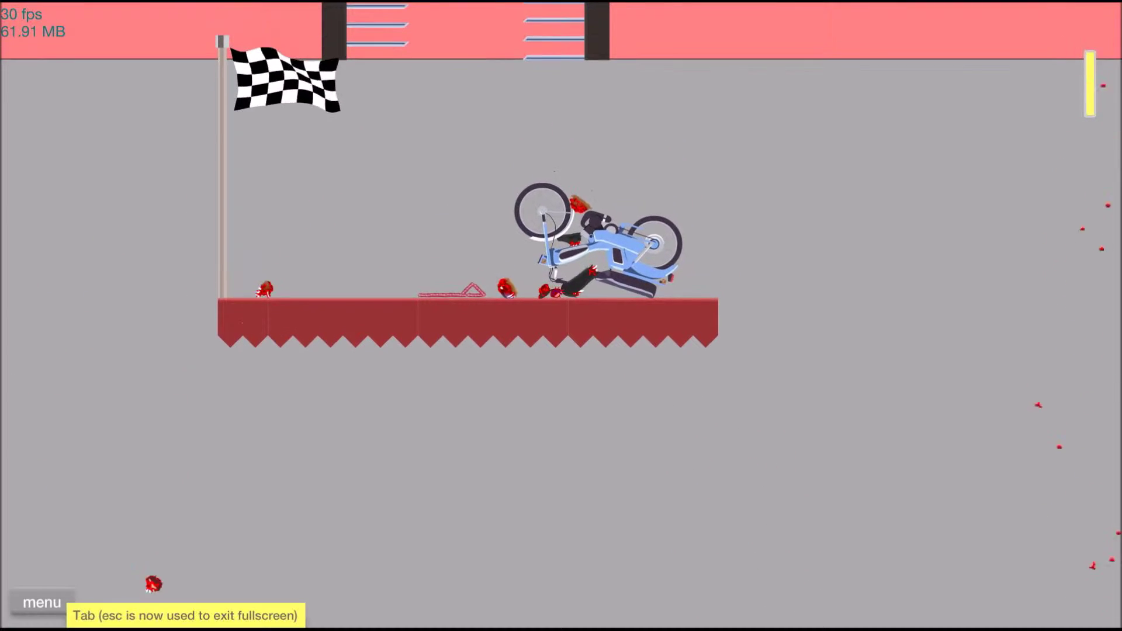
key("Tab")
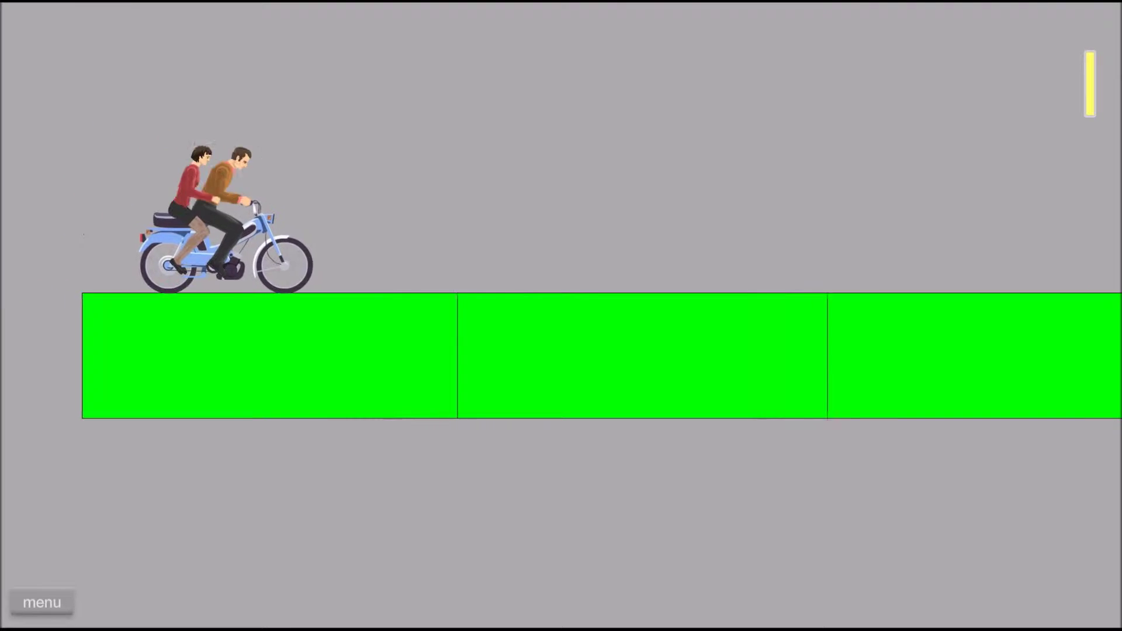
Step: Ride off the platform into the spike pit, pause, and restart with R
key("Up")
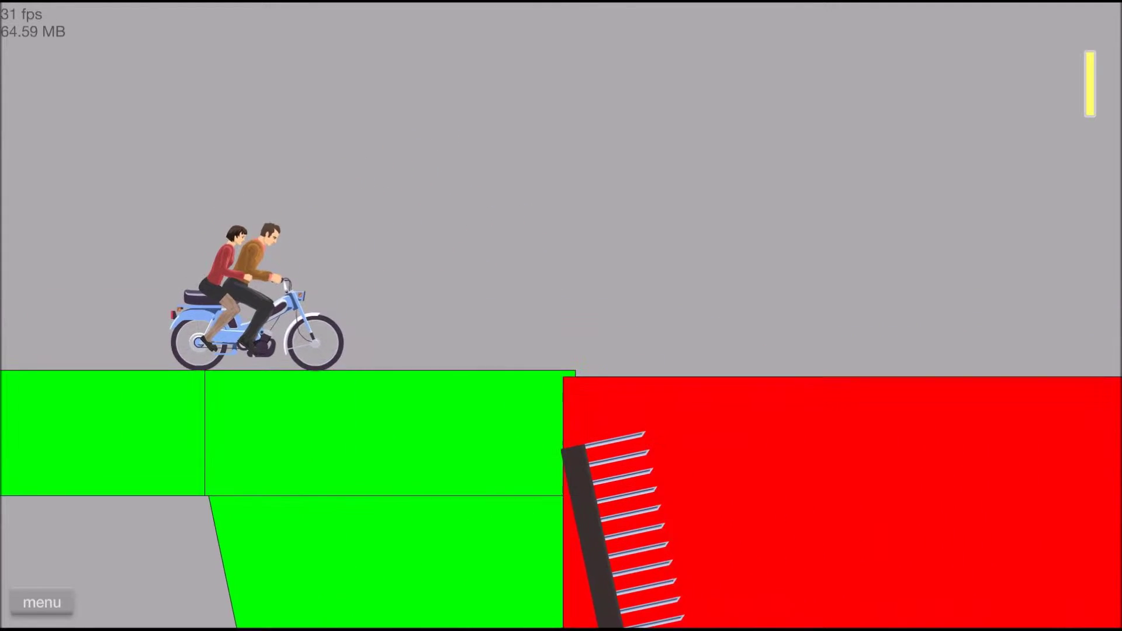
key("Up")
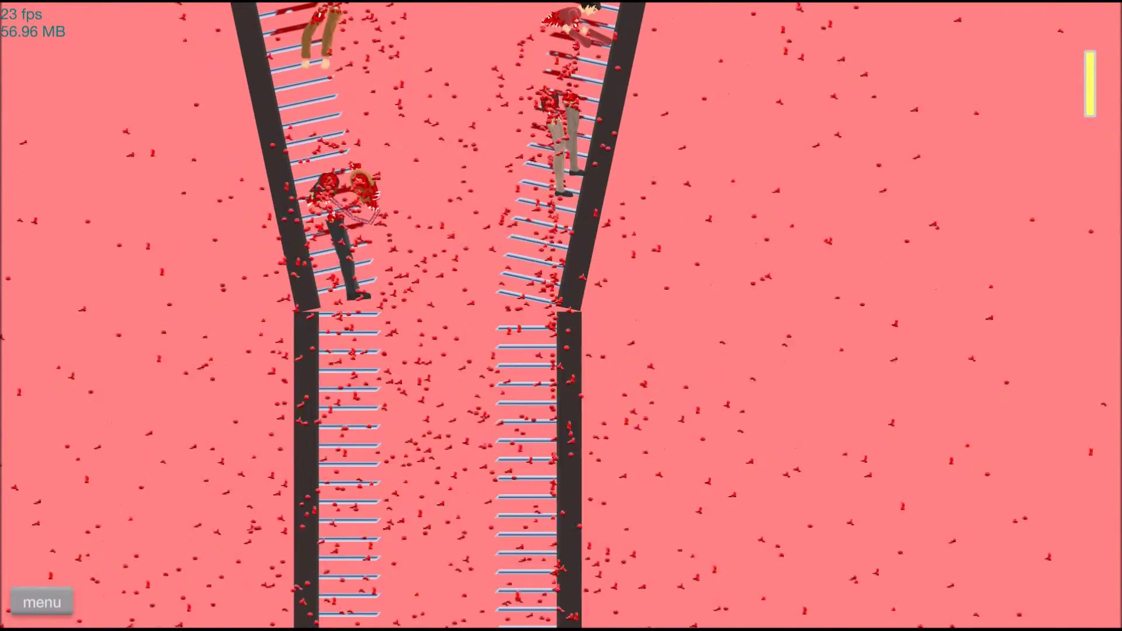
key("Tab")
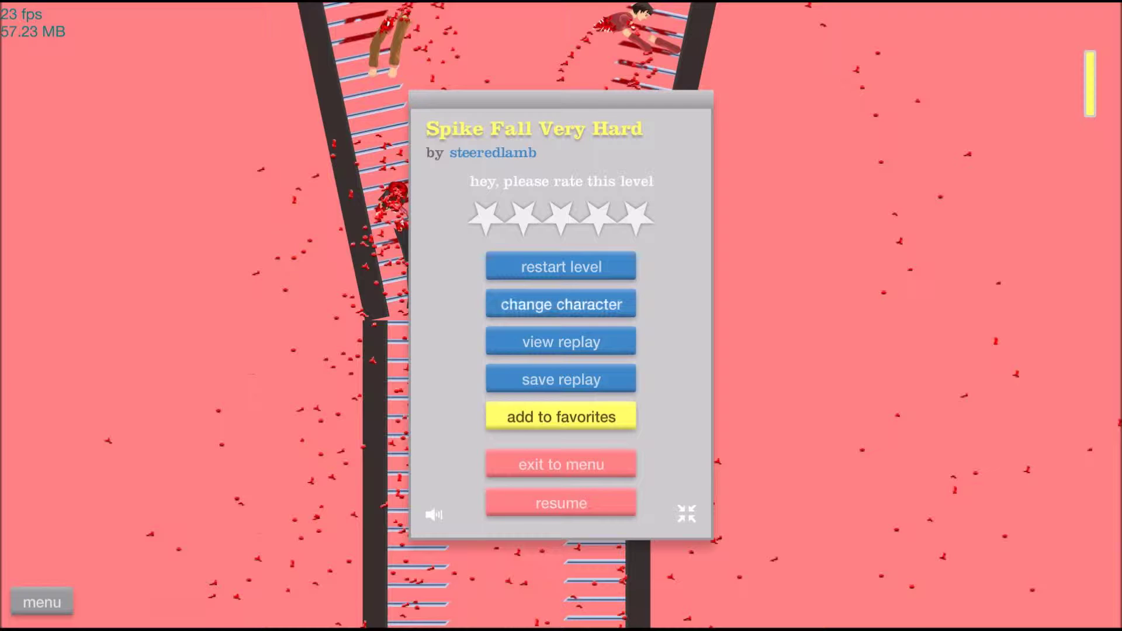
key("r")
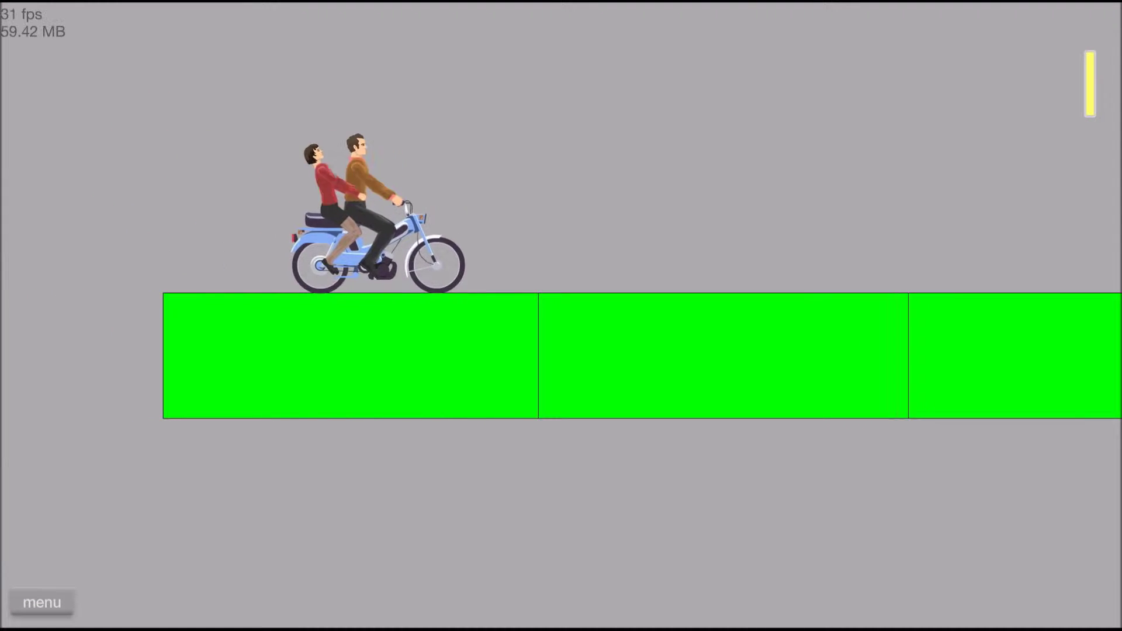
Step: Drive into the spike pit again, pause with Escape, and restart the level
key("Up")
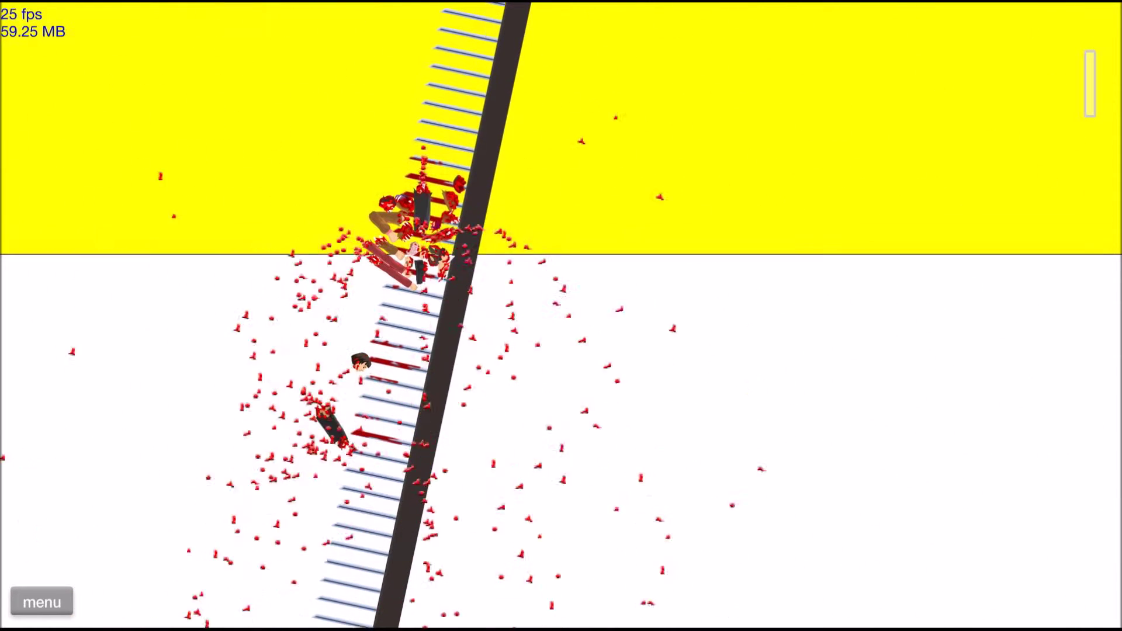
key("Escape")
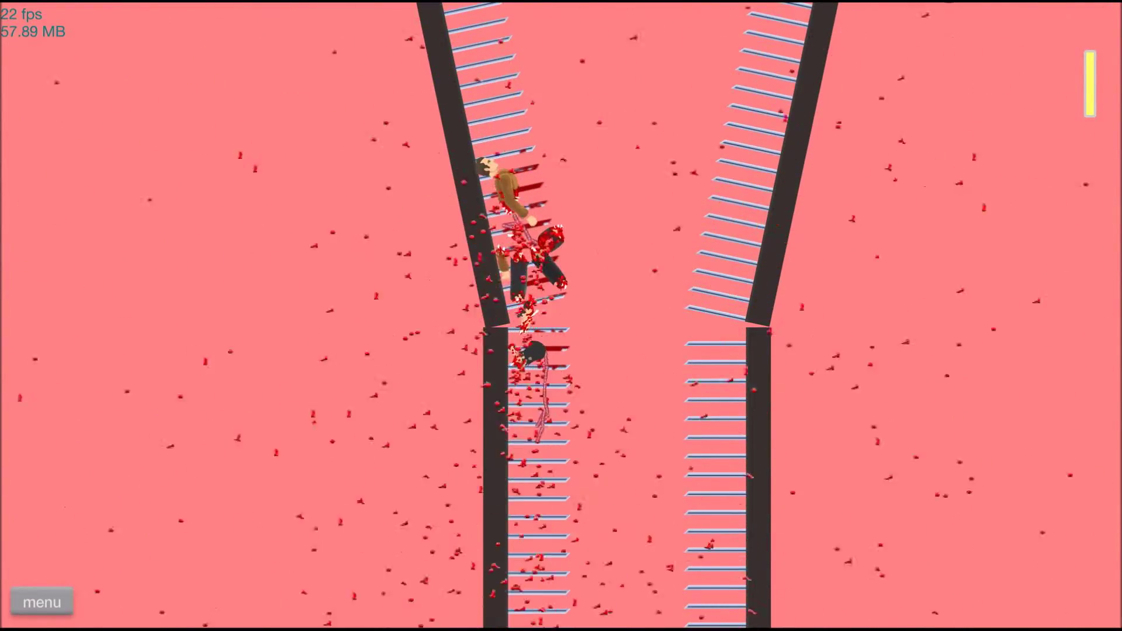
key("Escape")
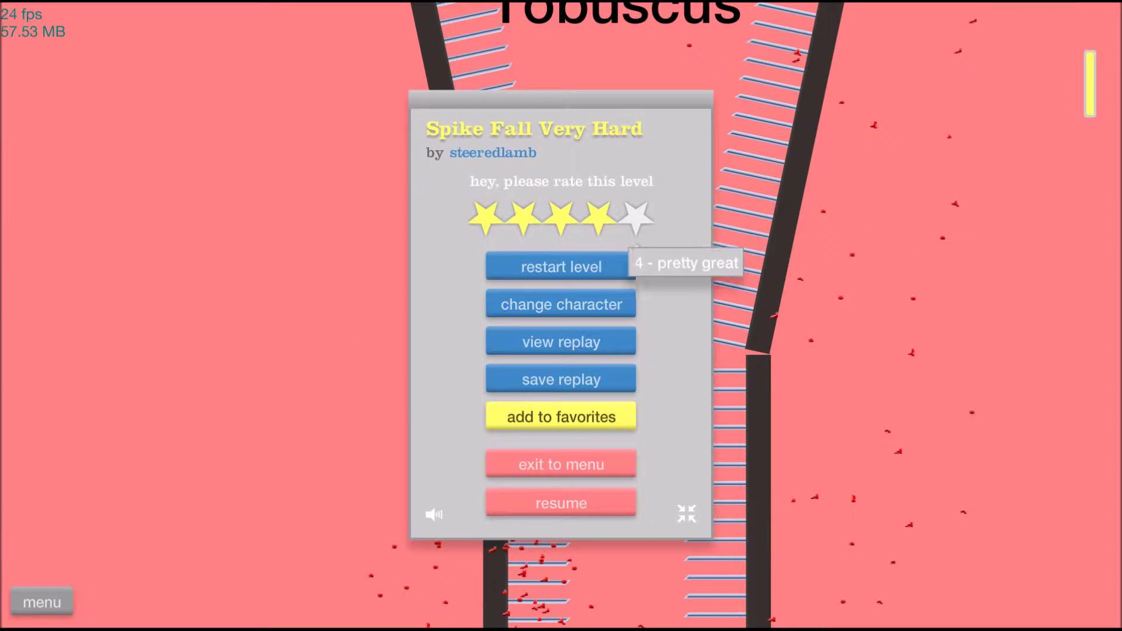
left_click(604, 272)
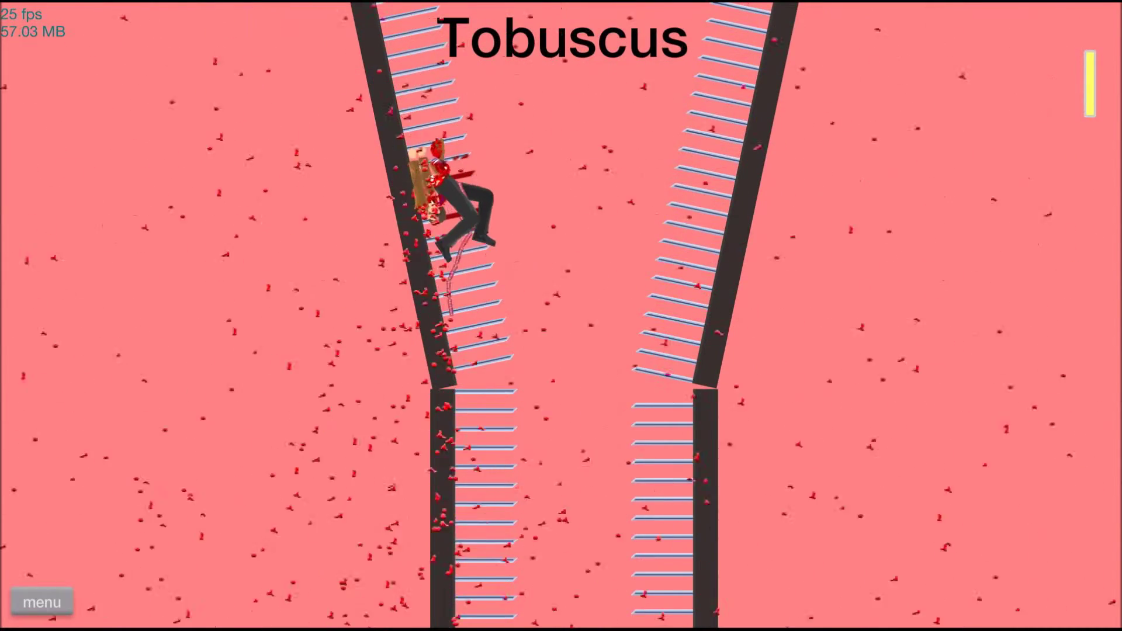
Step: Pause, restart with R, ride off the ledge into the pit, then pause and restart
key("Tab")
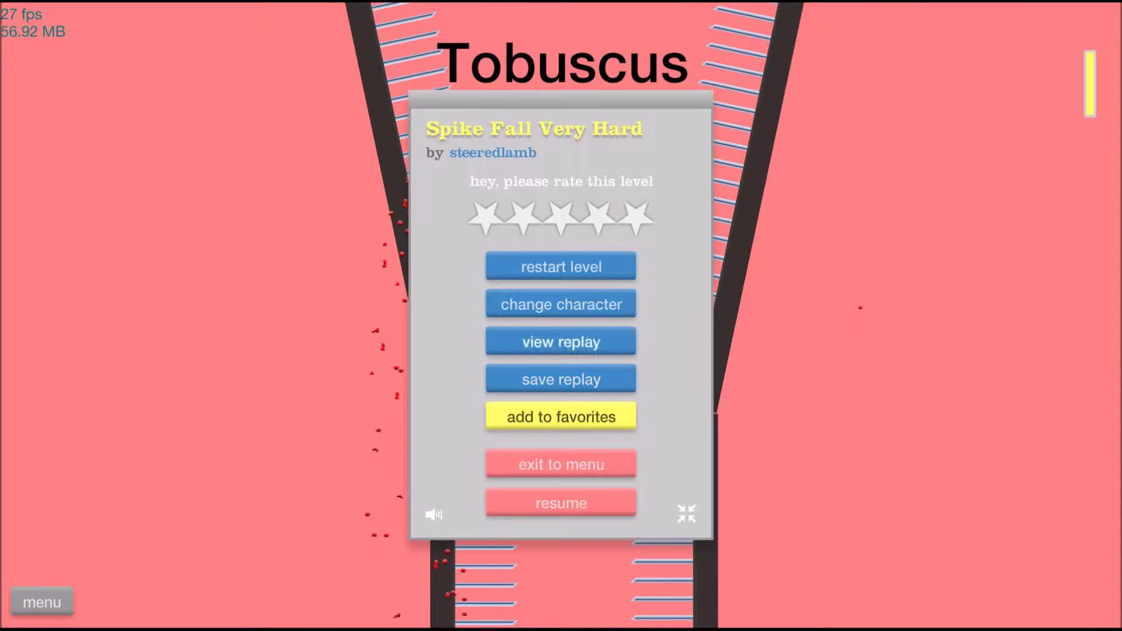
key("r")
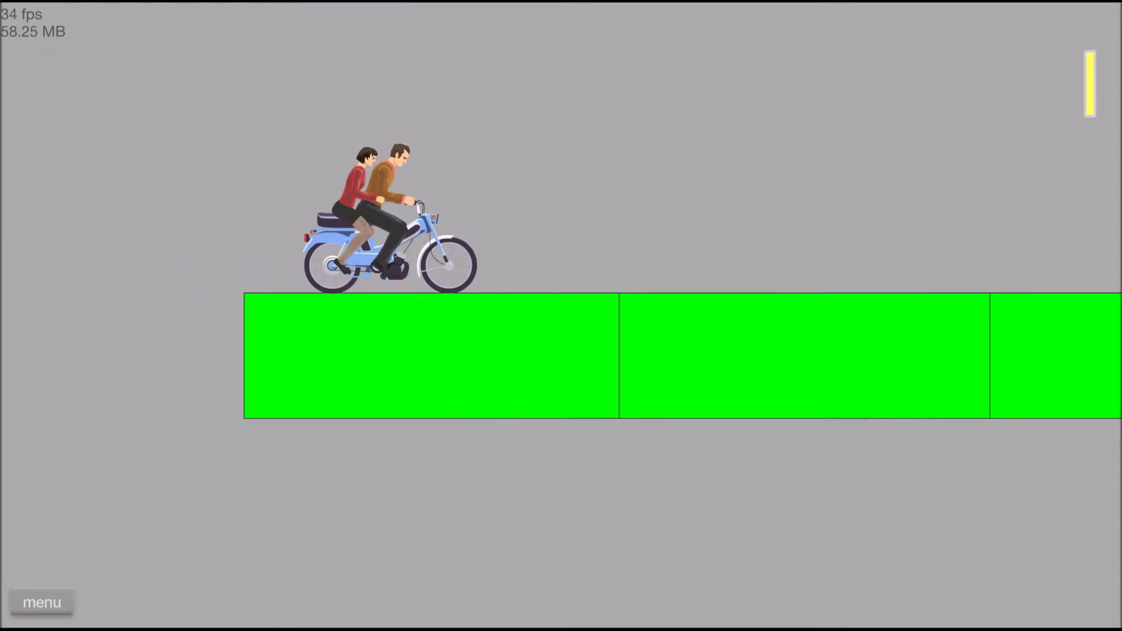
key("Up")
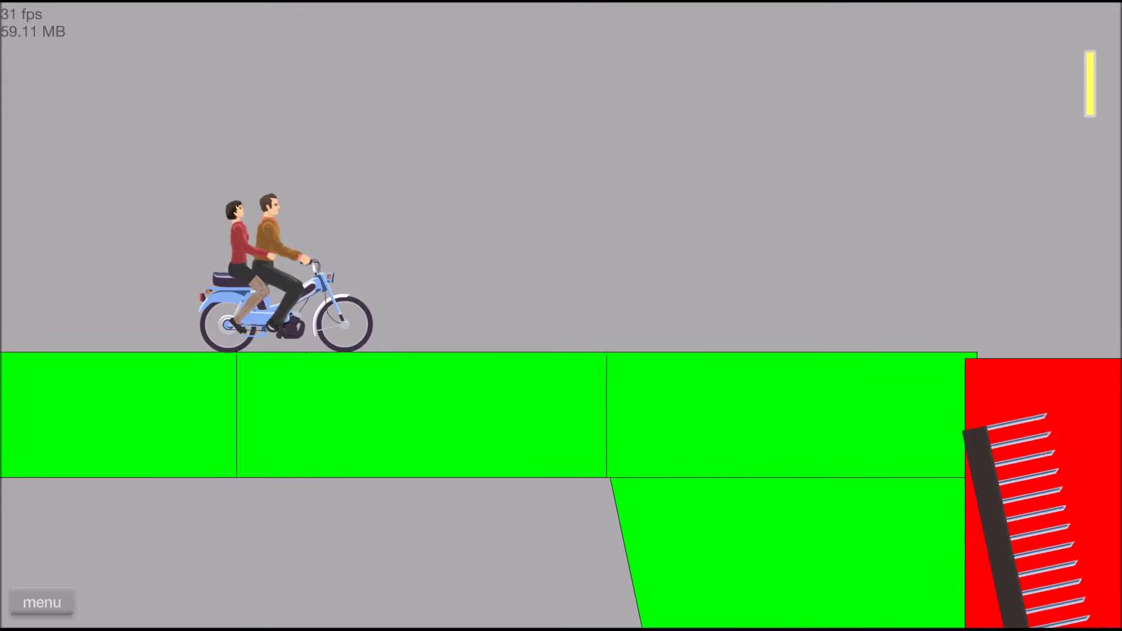
key("Up")
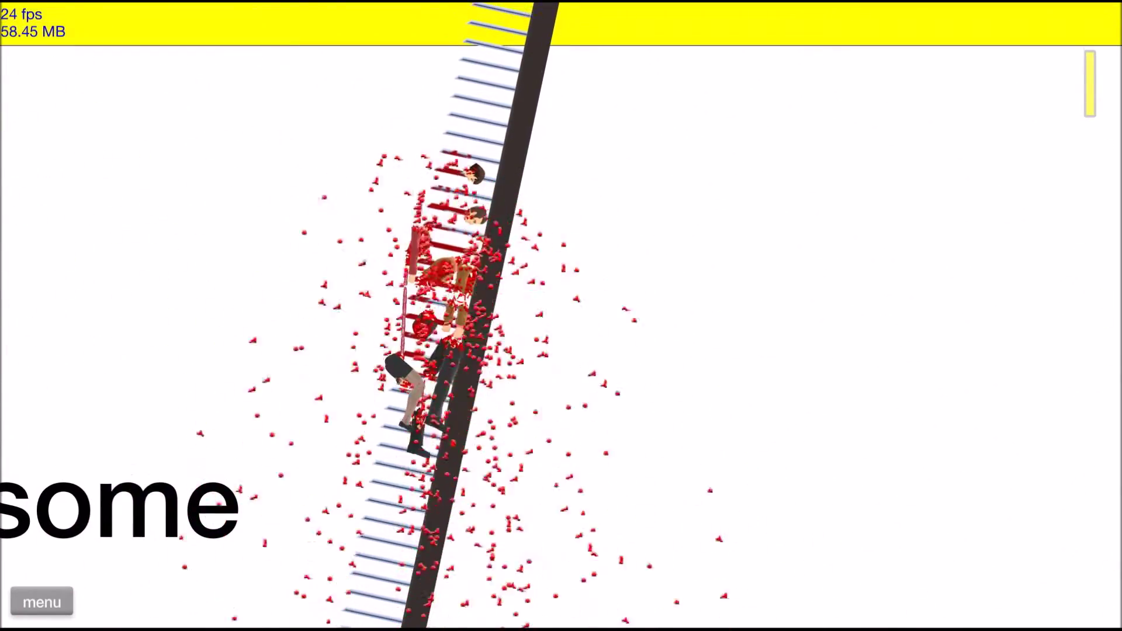
key("Escape")
left_click(605, 274)
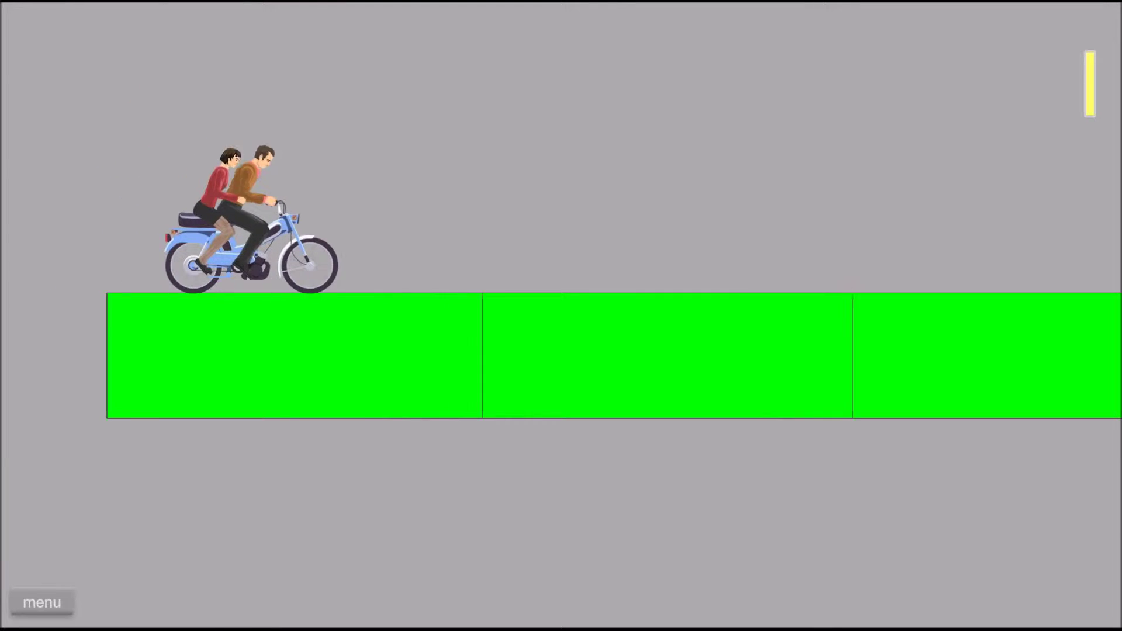
Step: Make two more rides off the ledge into the spike pit, pausing after each, then restart
key("Up")
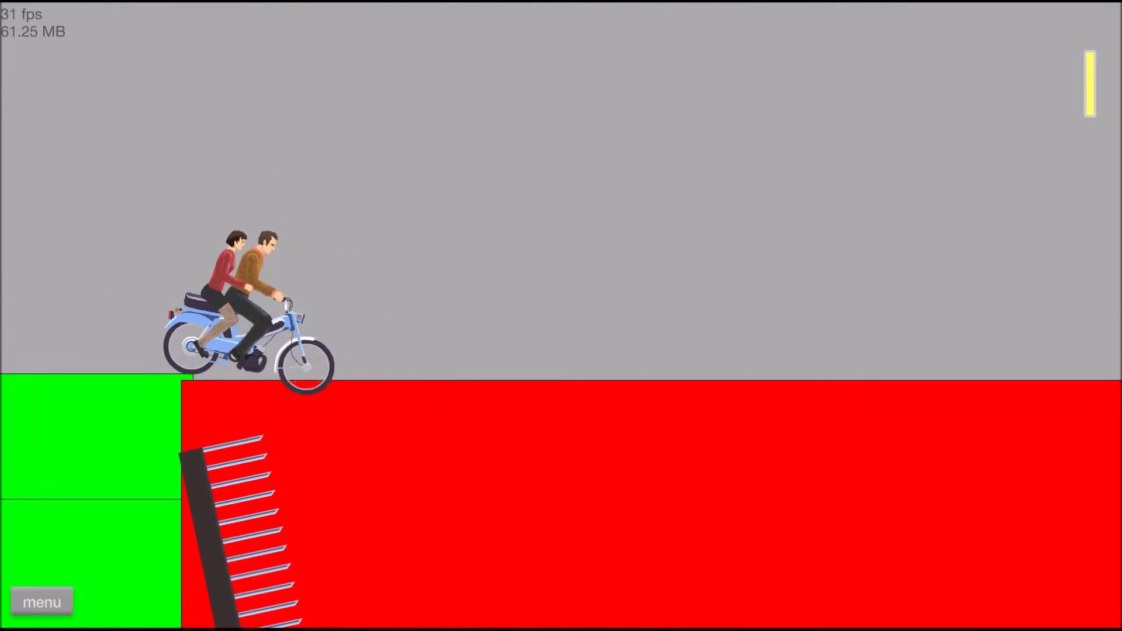
key("Up")
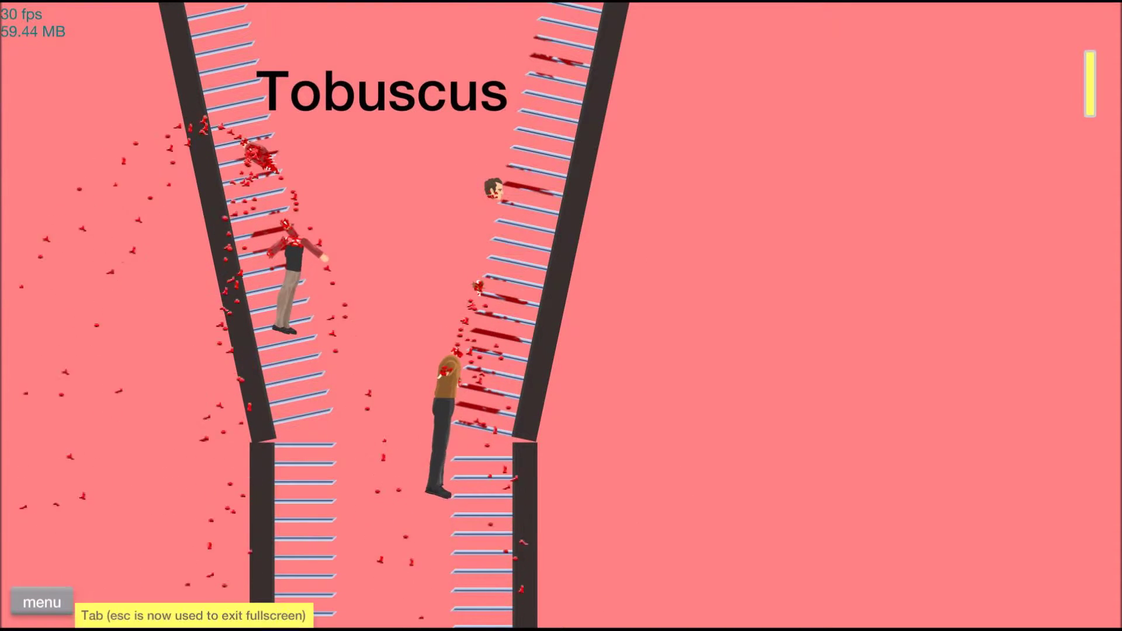
key("Tab")
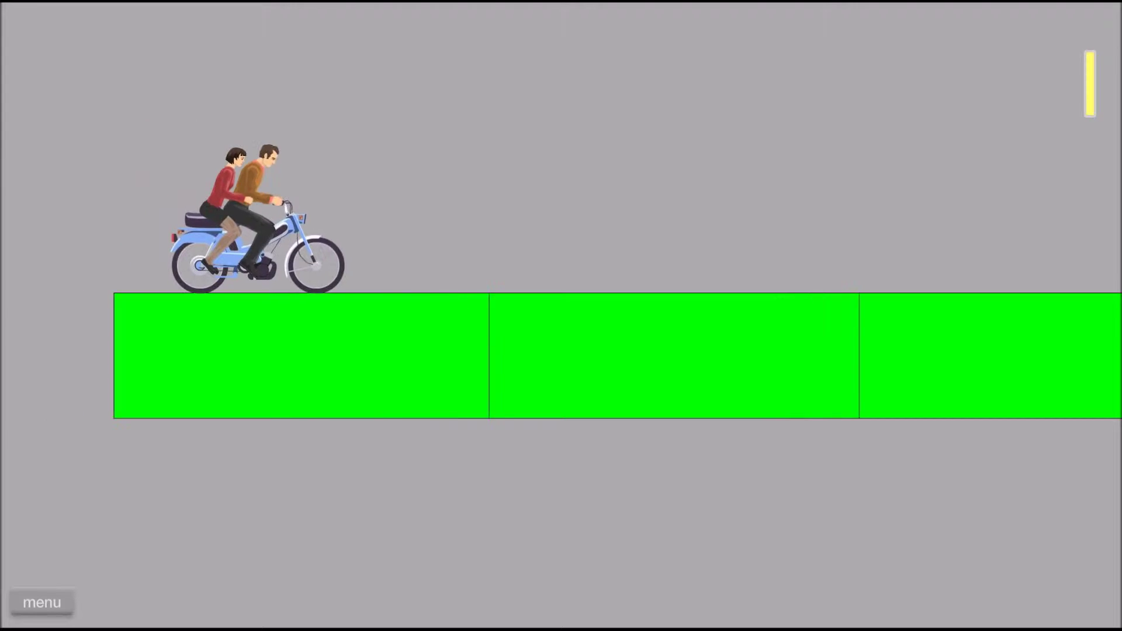
key("Up")
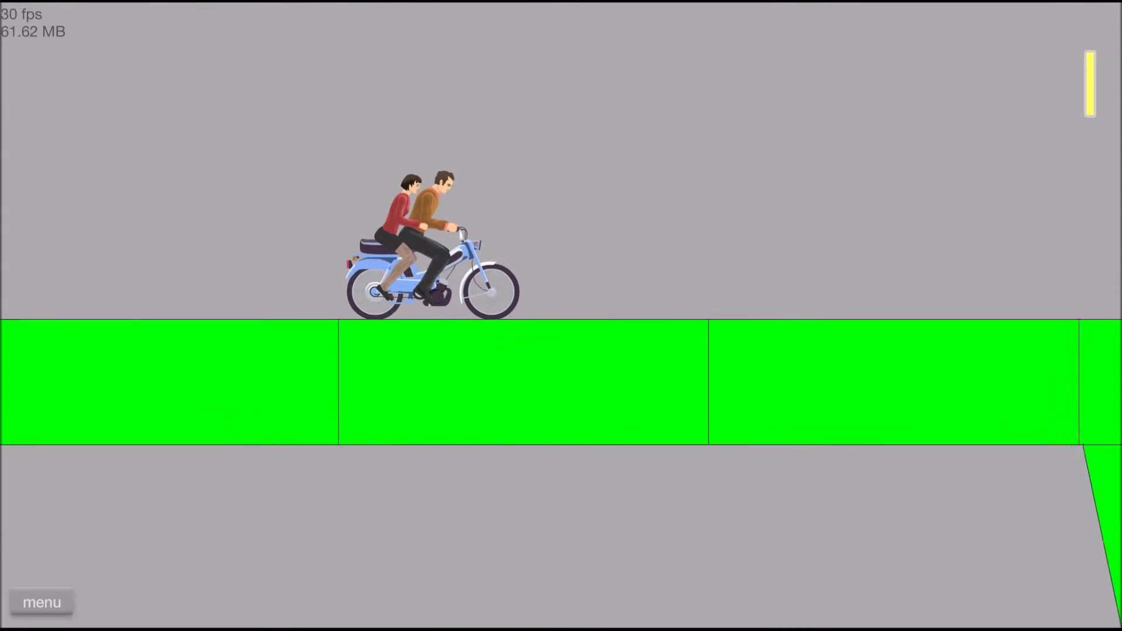
key("Up")
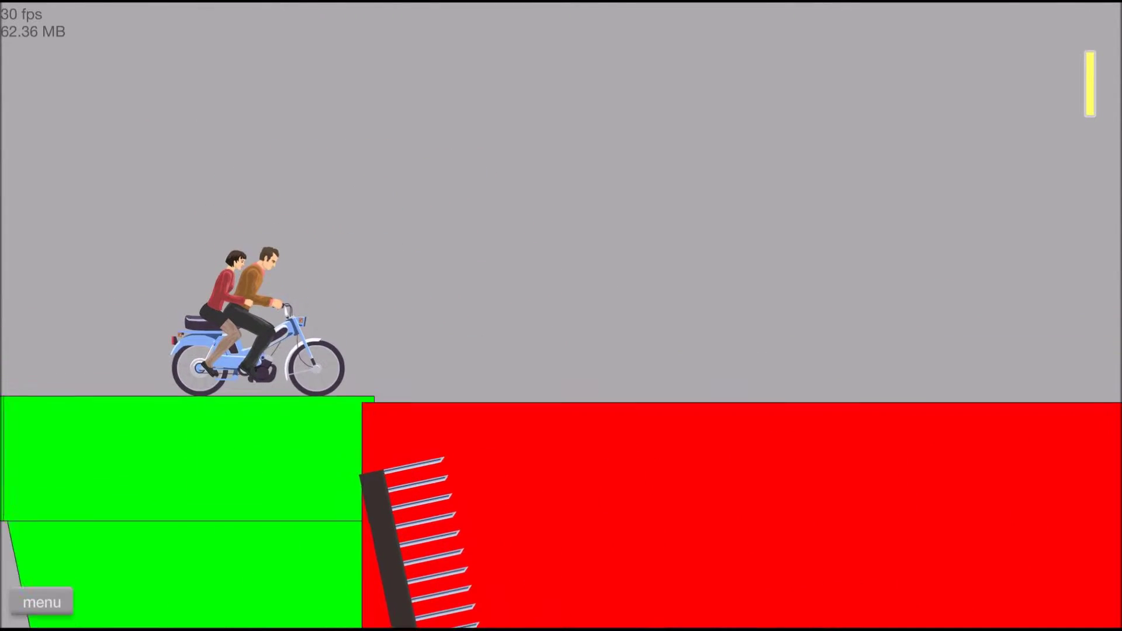
key("Up")
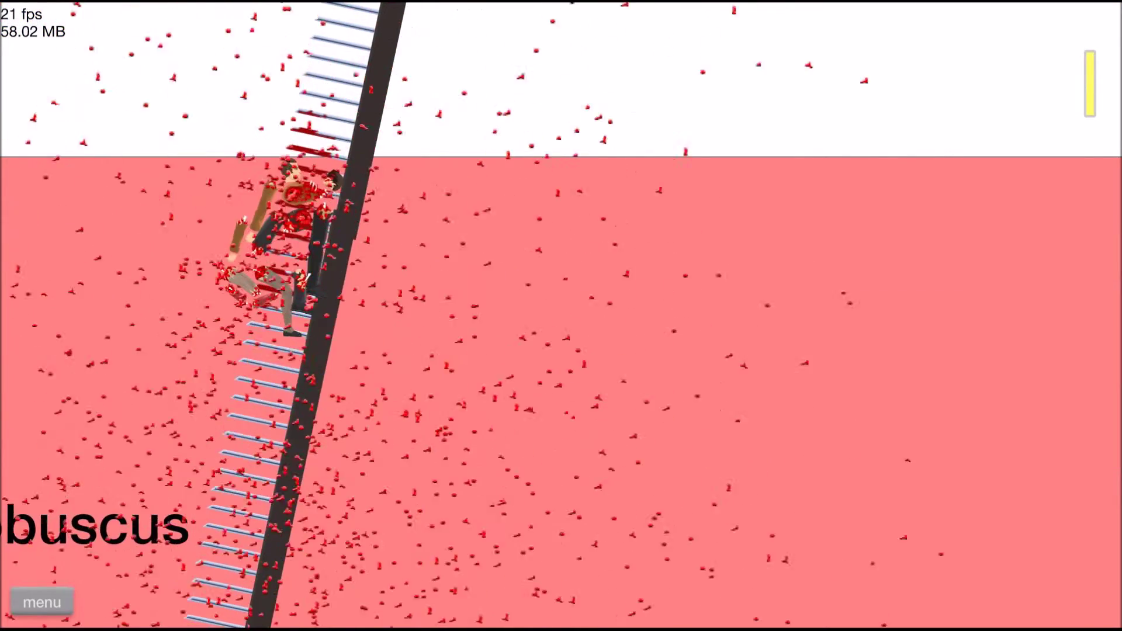
key("Tab")
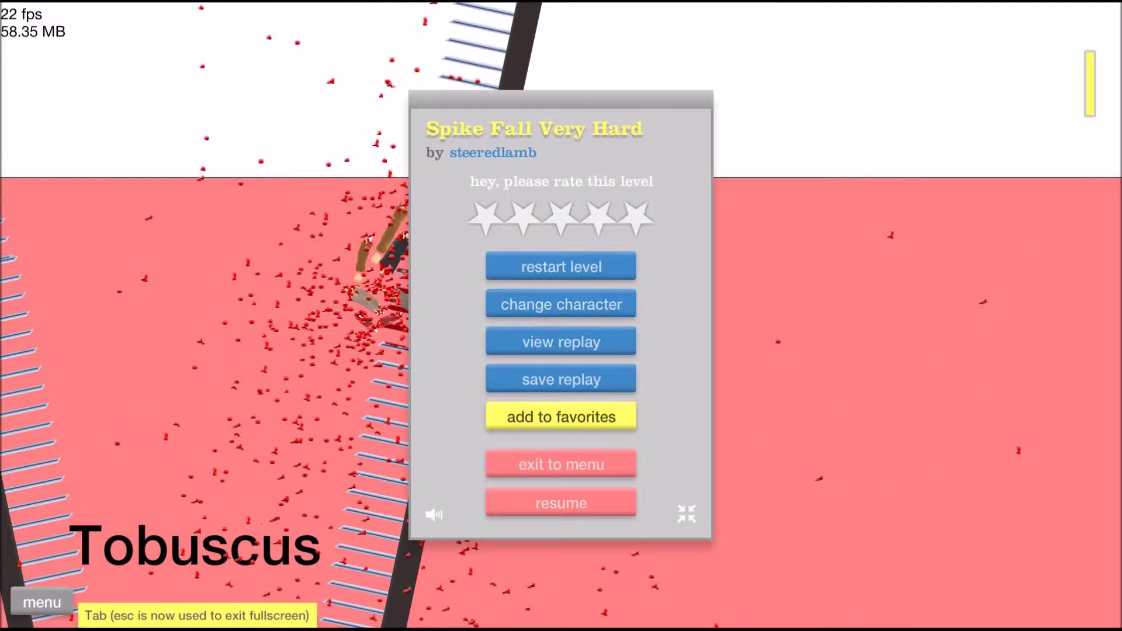
left_click(597, 274)
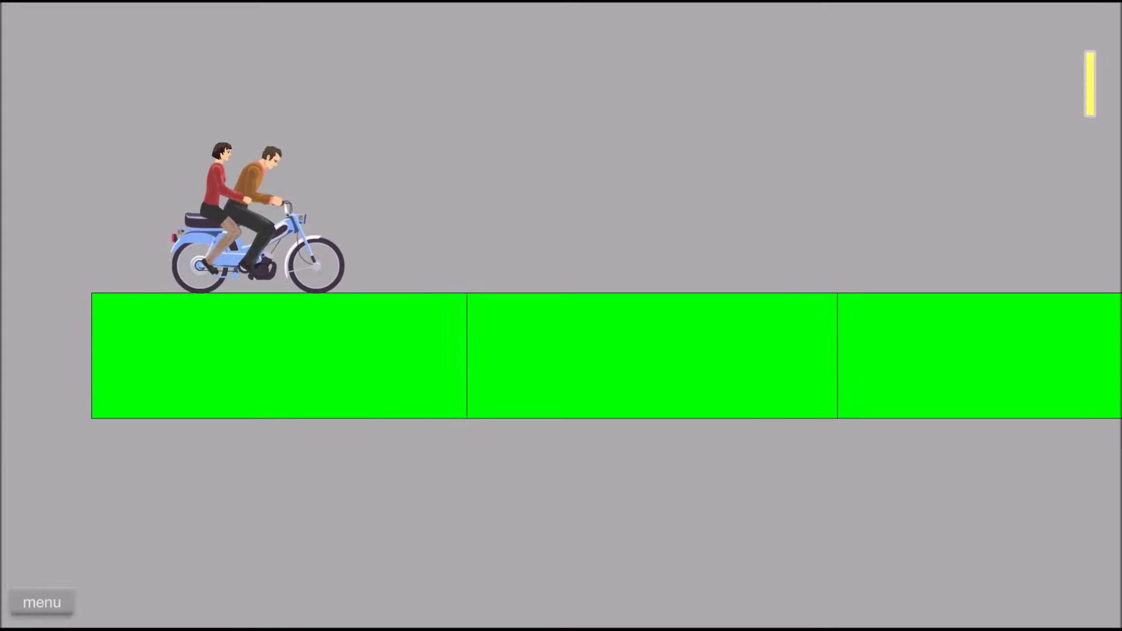
Step: Ride into the spike pit once more, pause, and quit to the user-submitted levels list
key("Up")
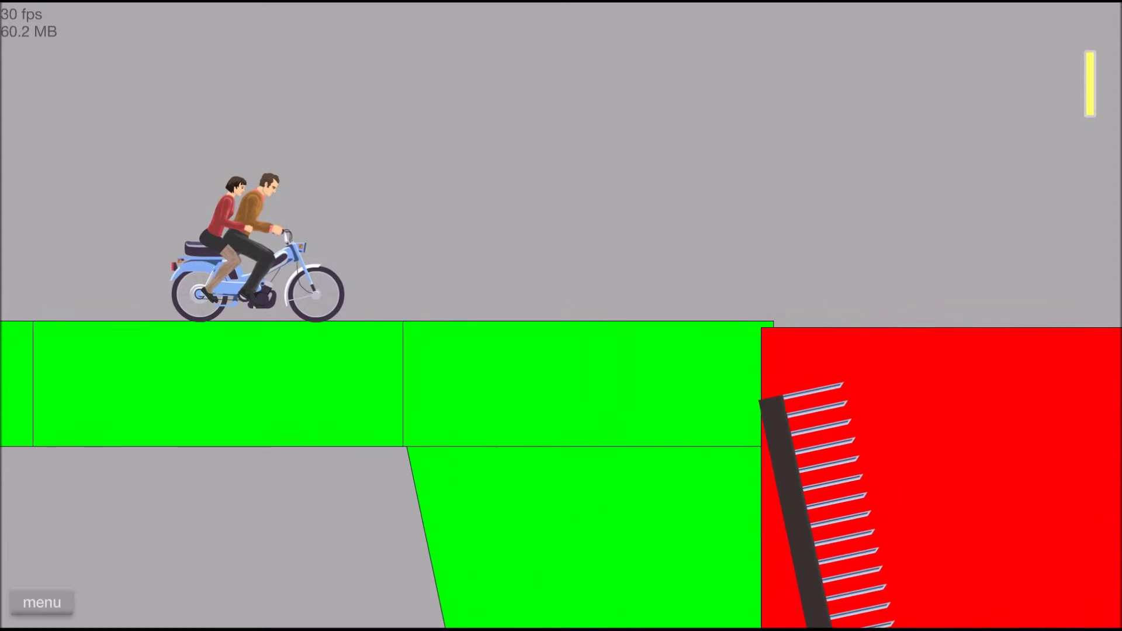
key("Up")
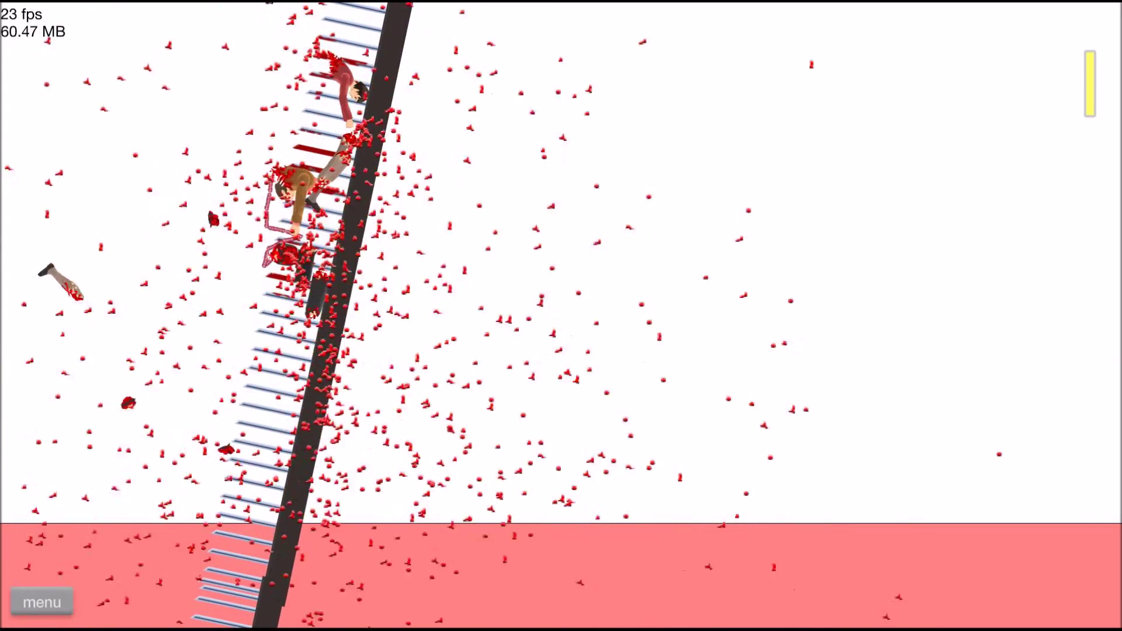
key("Tab")
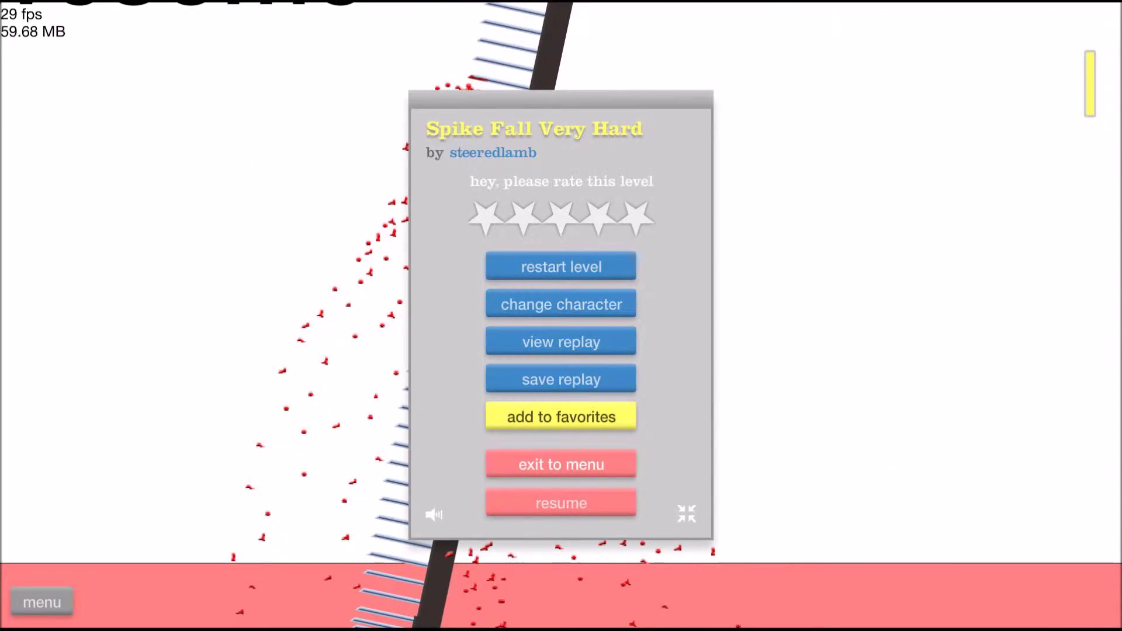
left_click(561, 463)
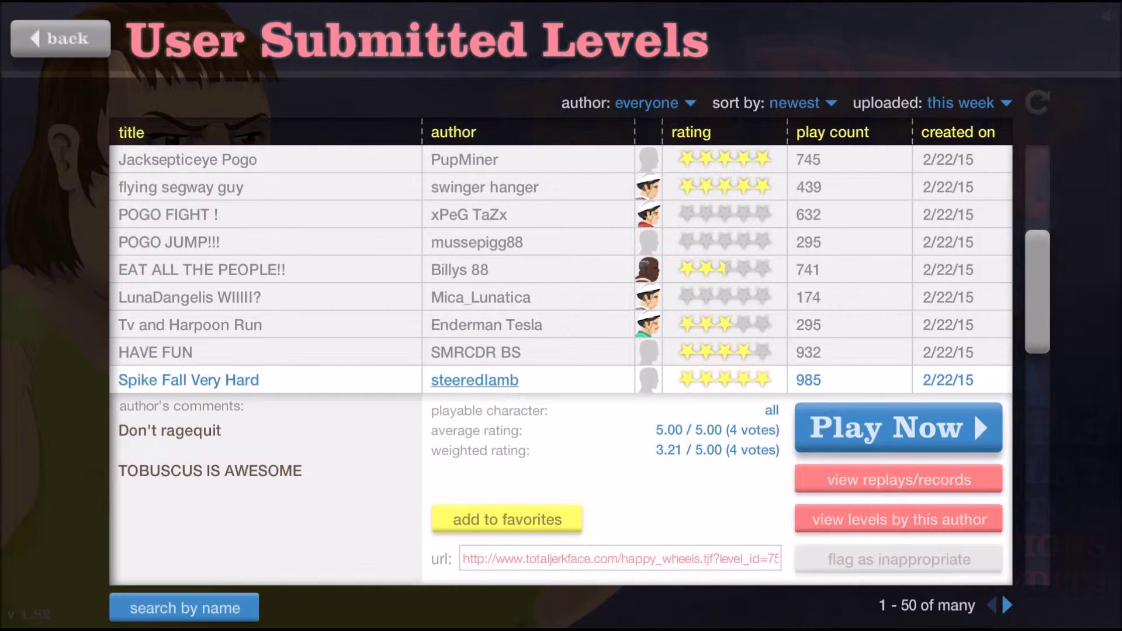
Step: Collapse the Spike Fall Very Hard details and select the flying segway guy level
left_click(263, 380)
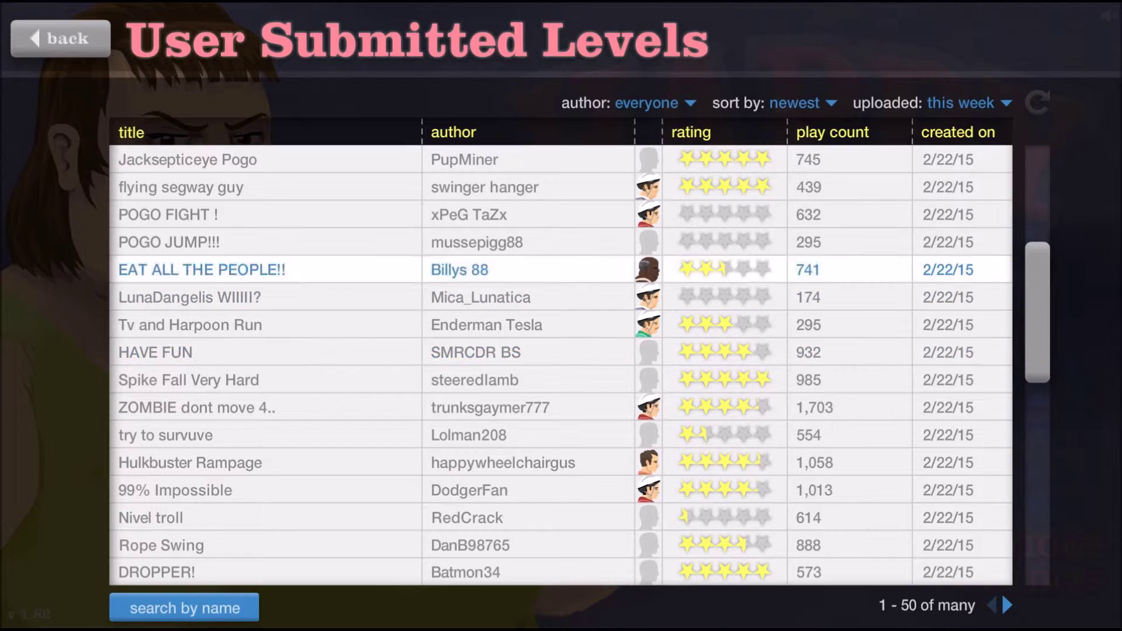
left_click(263, 187)
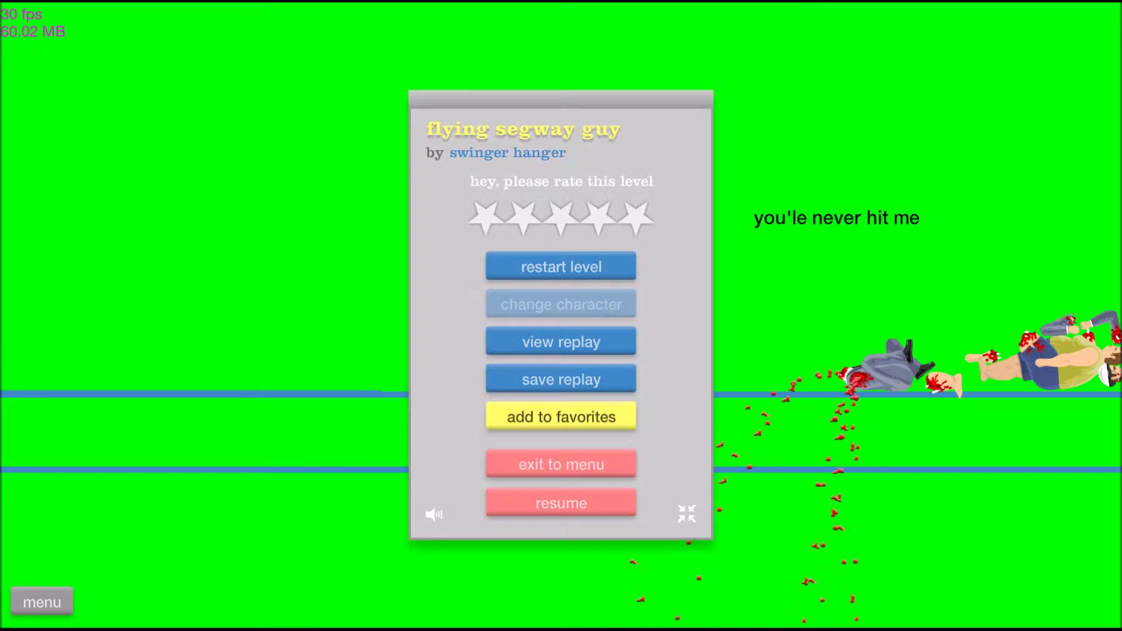
Step: Return to the levels list, launch Jacksepticeye Pogo with the pogo rider, and pause after crashing
left_click(562, 464)
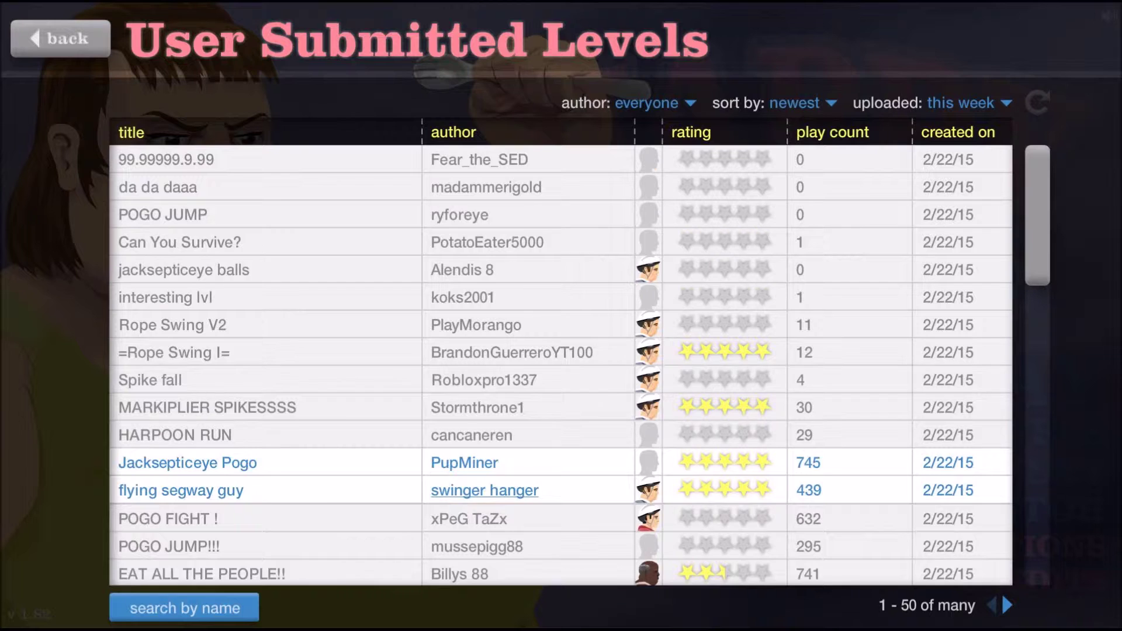
left_click(263, 353)
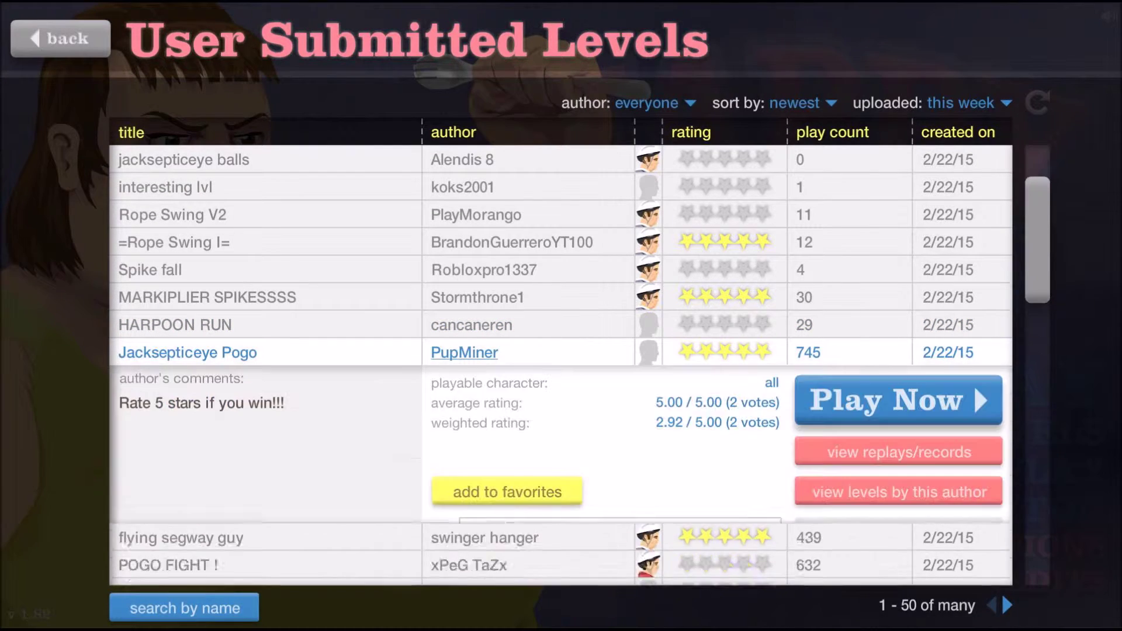
left_click(973, 384)
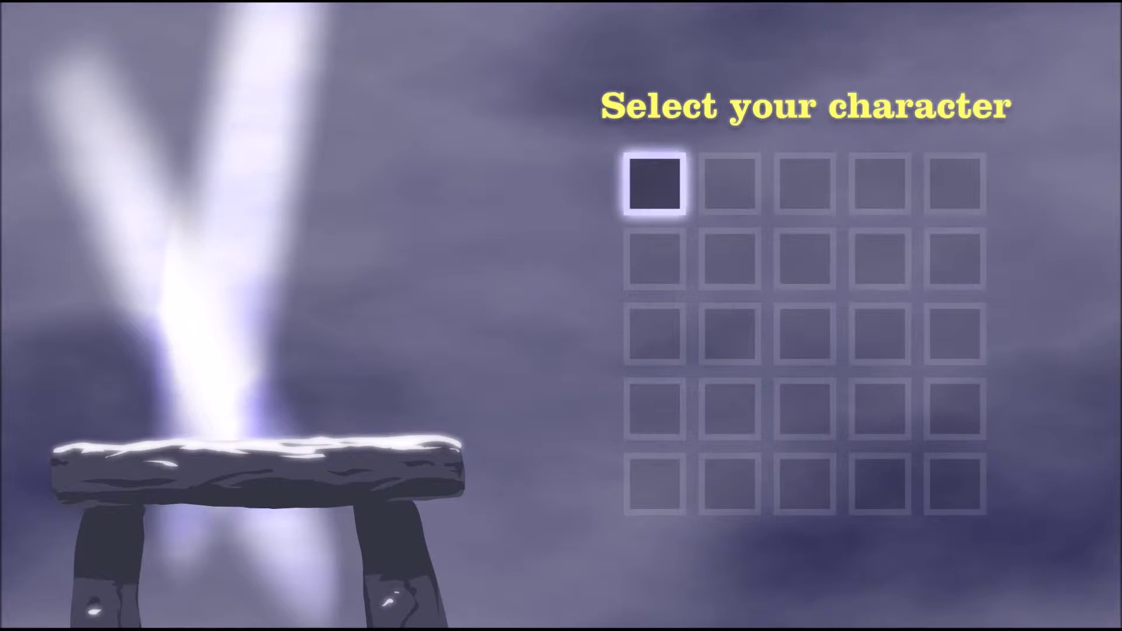
left_click(879, 259)
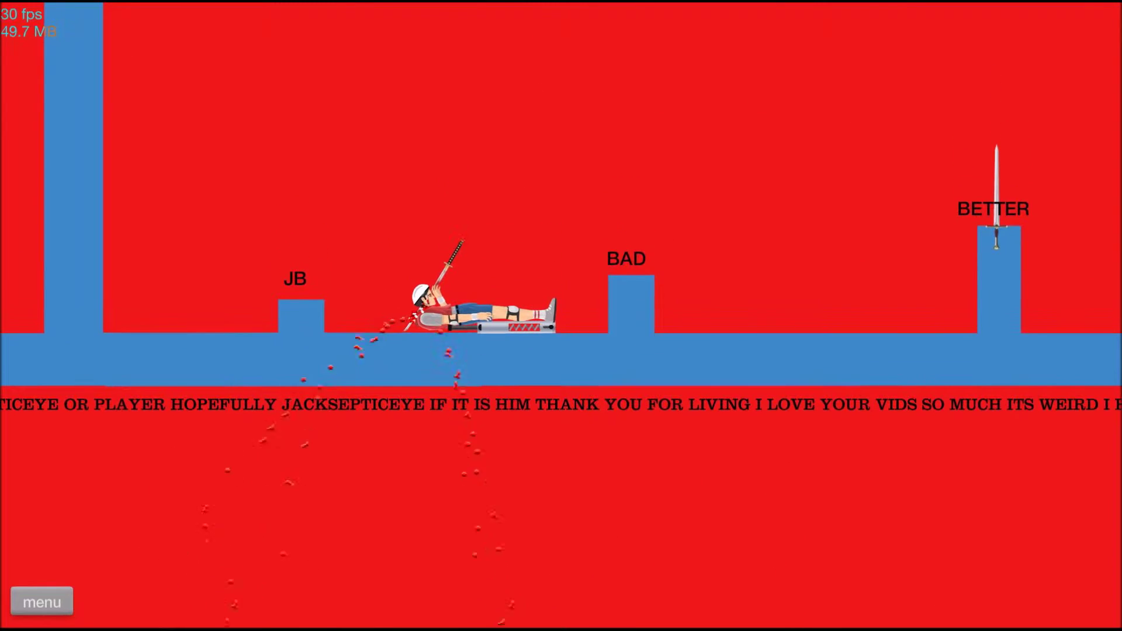
key("Escape")
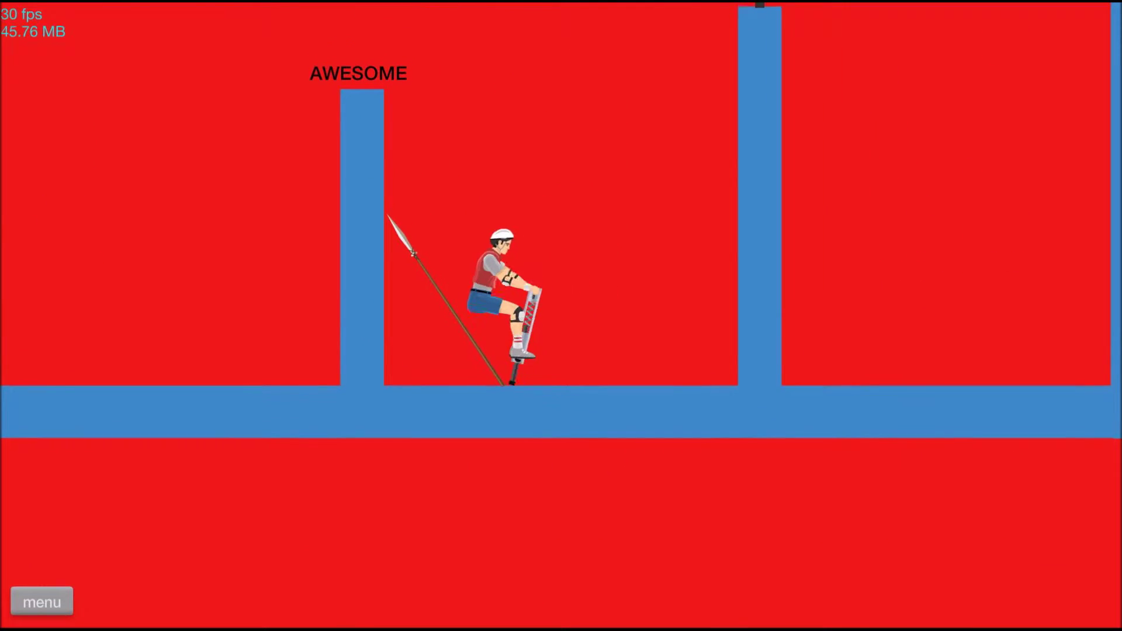
Step: Bounce toward the MARKIPLIER pillar, then pause with Escape after crashing by BETTER
key("space")
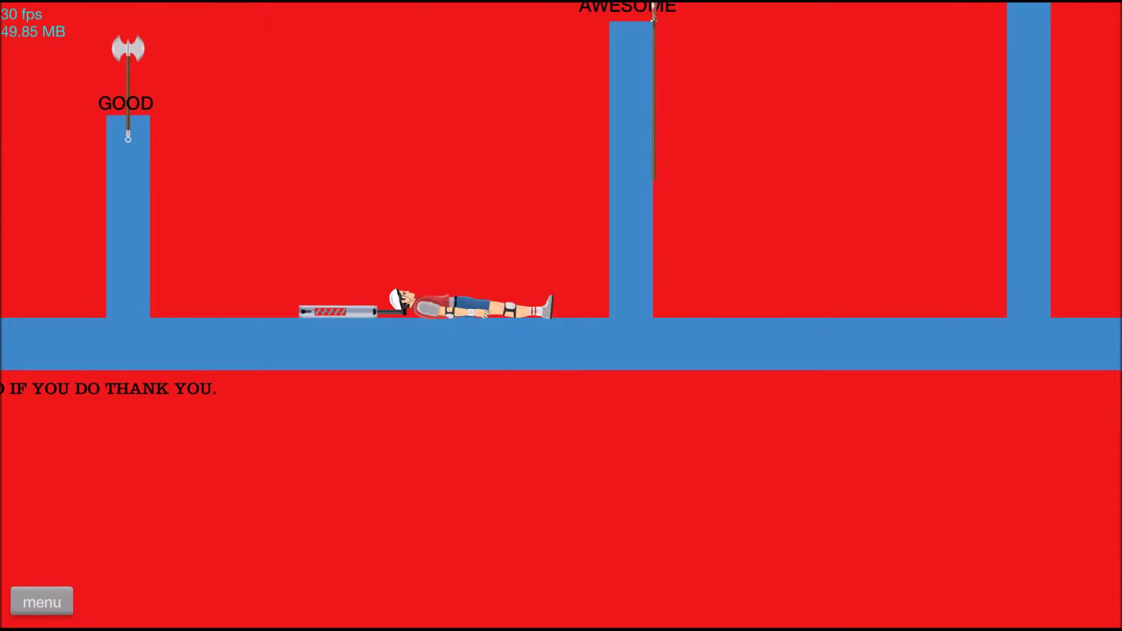
key("Escape")
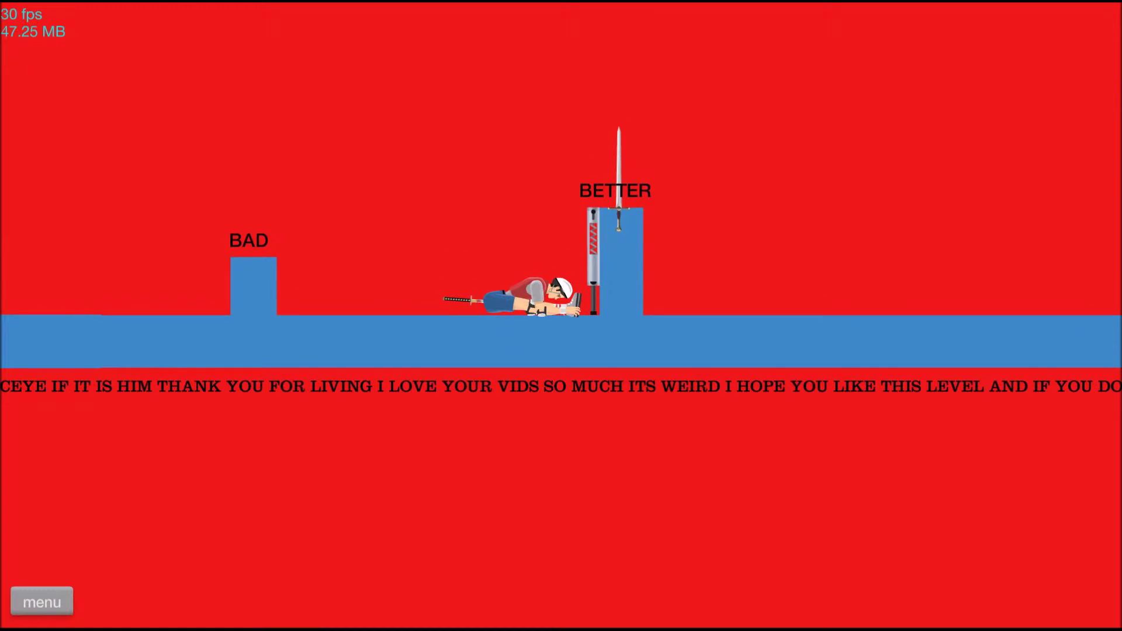
key("Escape")
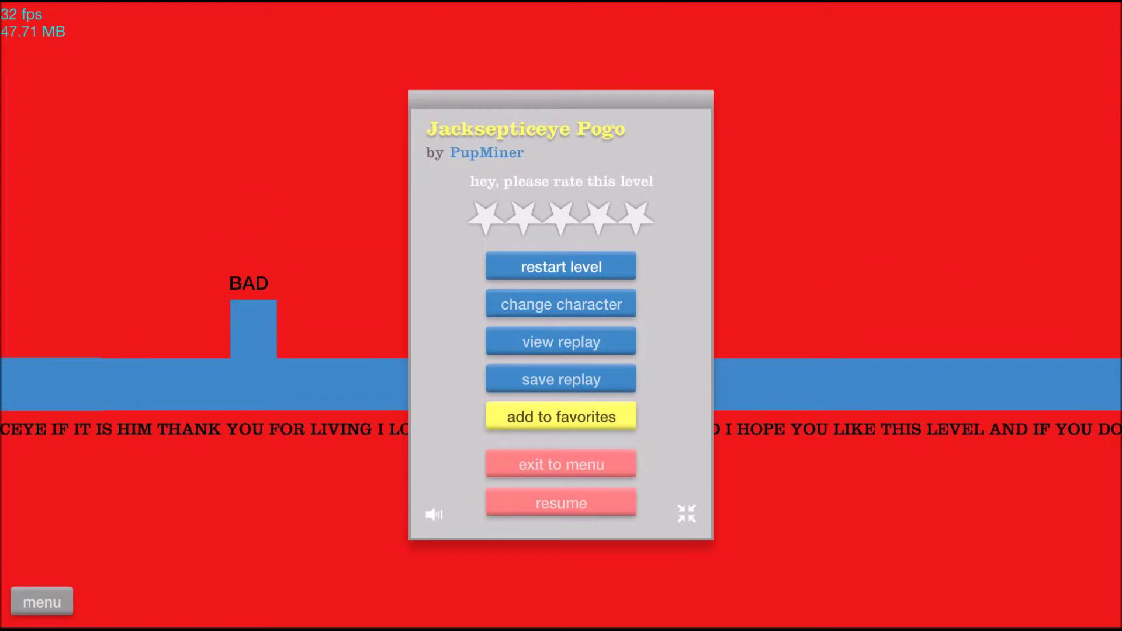
Step: Restart, launch the rider high, then pause after the crash and restart again
left_click(561, 266)
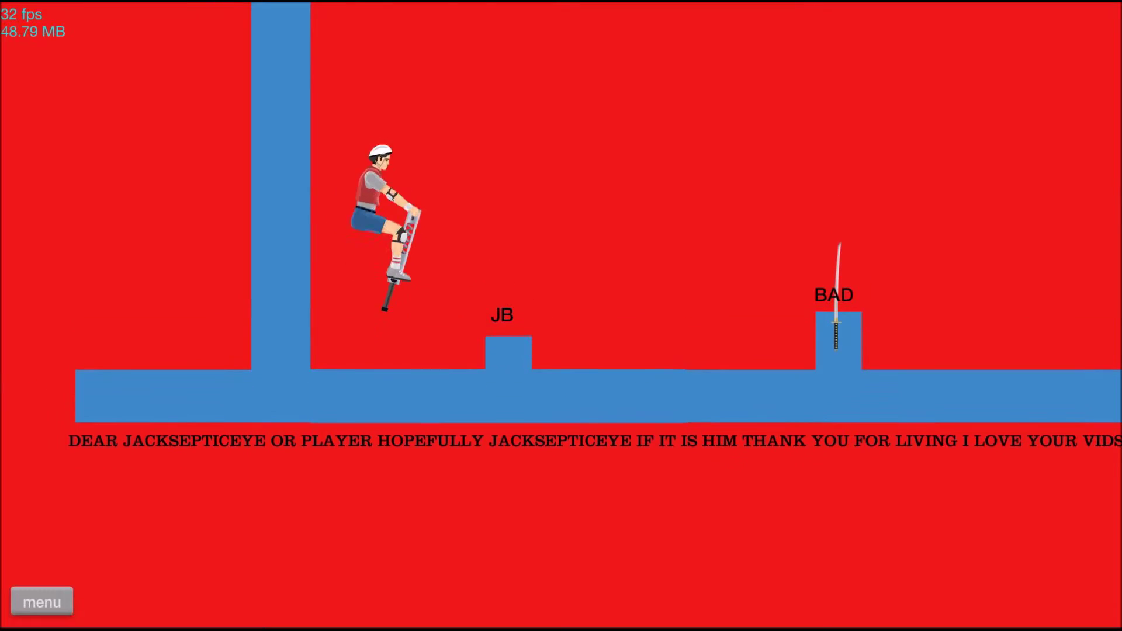
key("space")
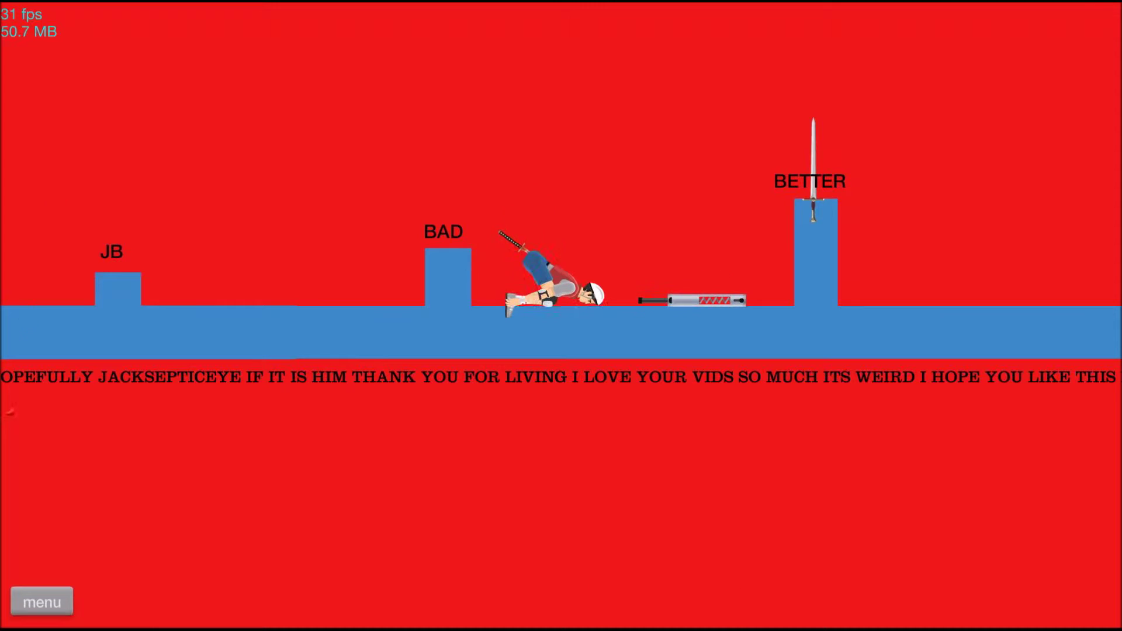
key("Escape")
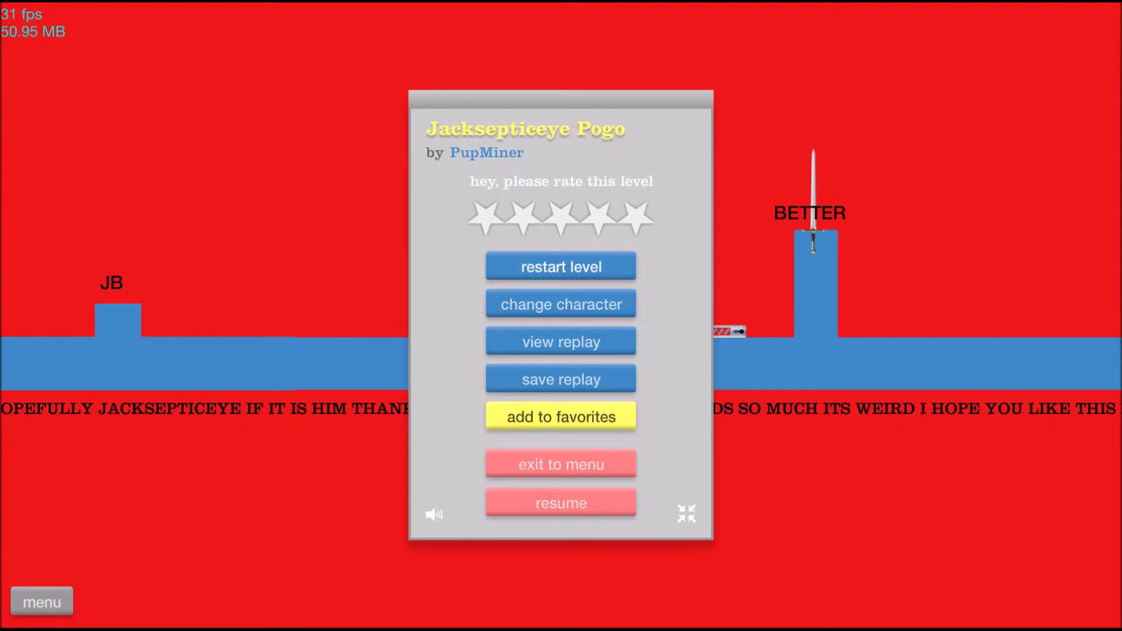
left_click(561, 267)
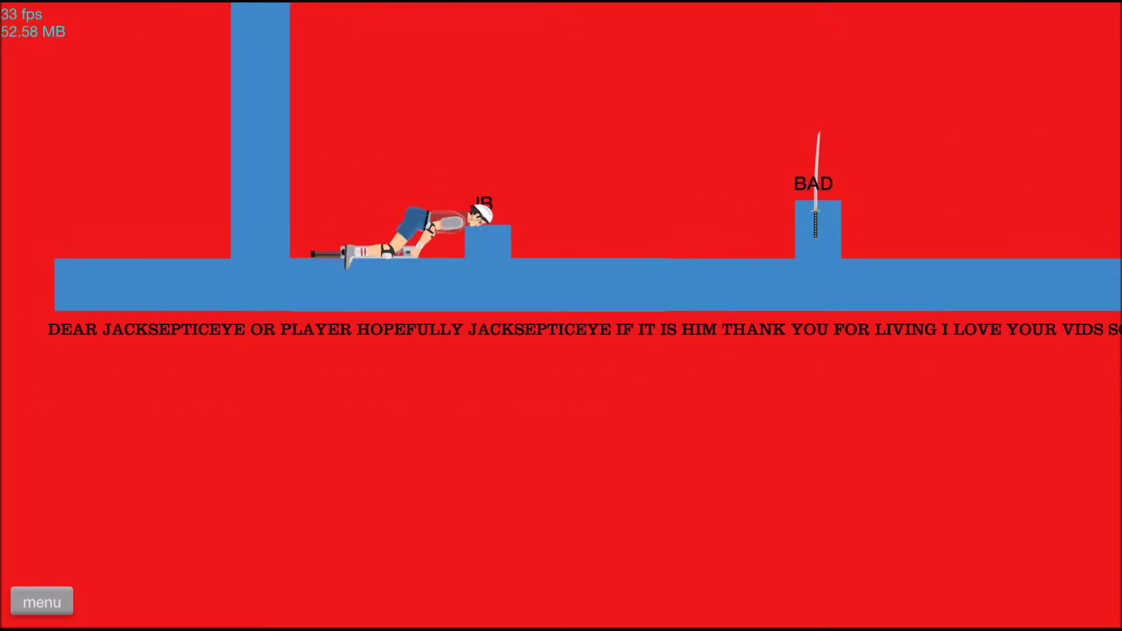
Step: Bounce the rider over the JB, BAD and BETTER blocks and past GOOD and AWESOME
key("space")
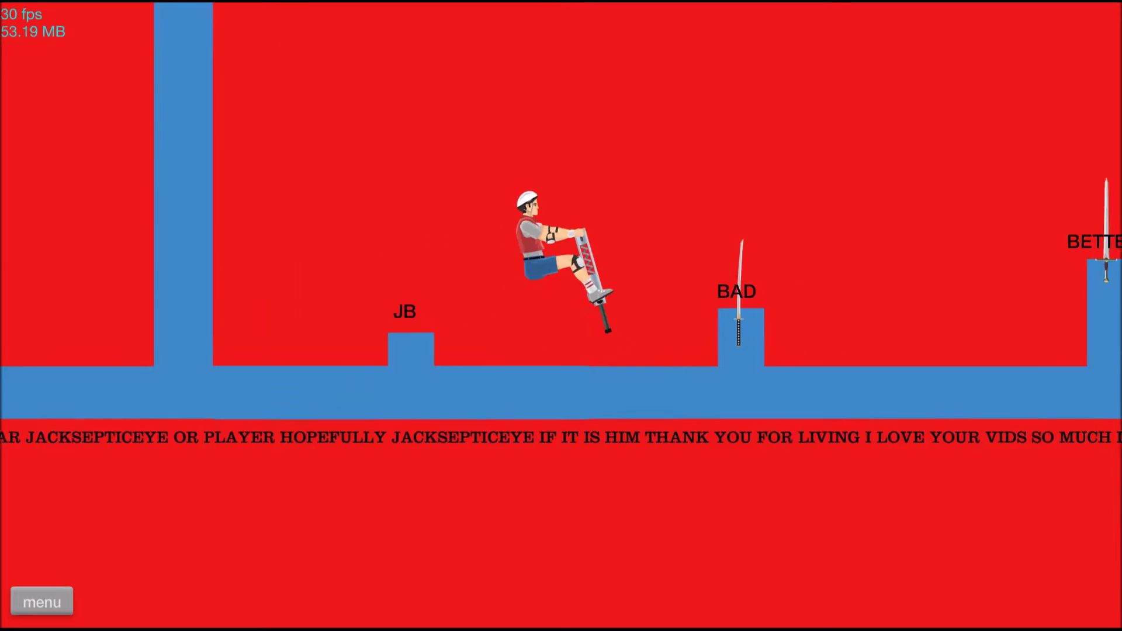
key("space")
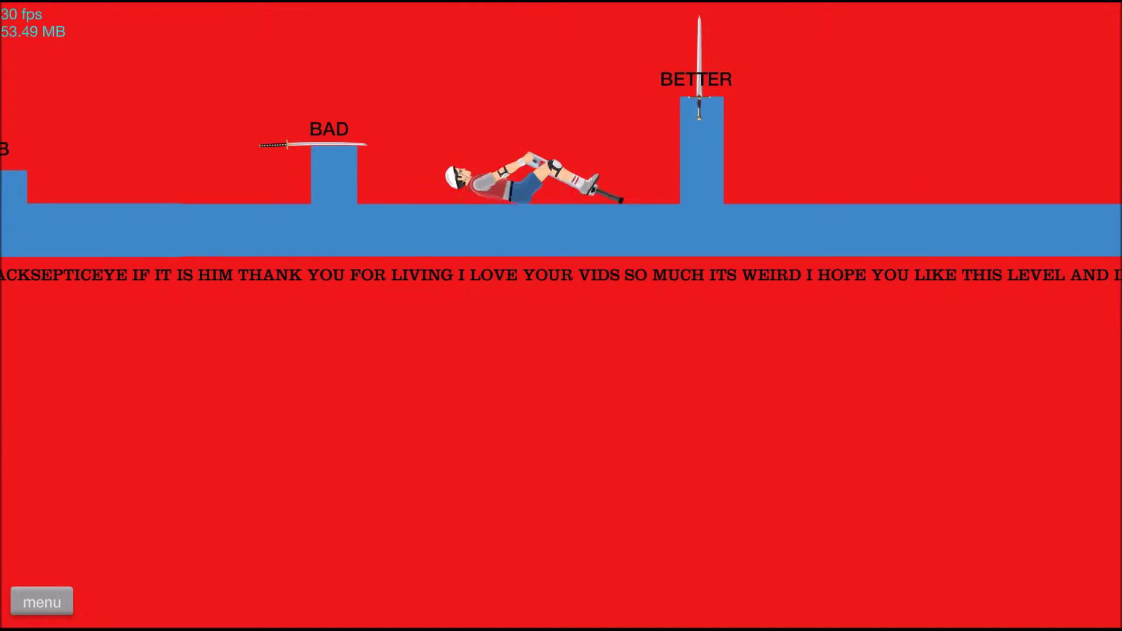
key("space")
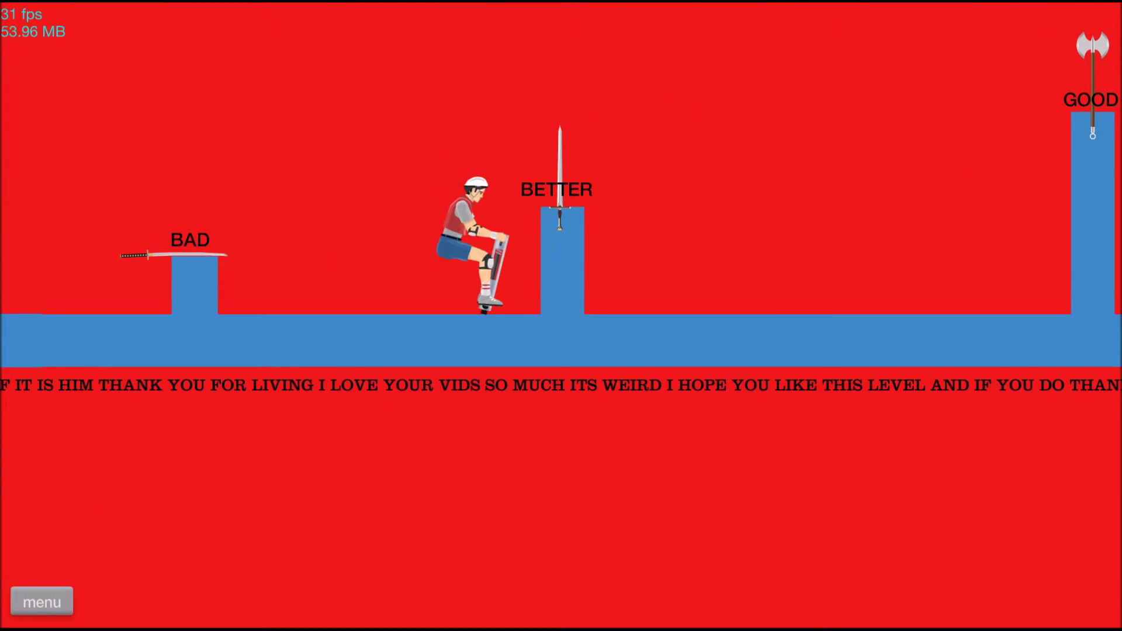
key("space")
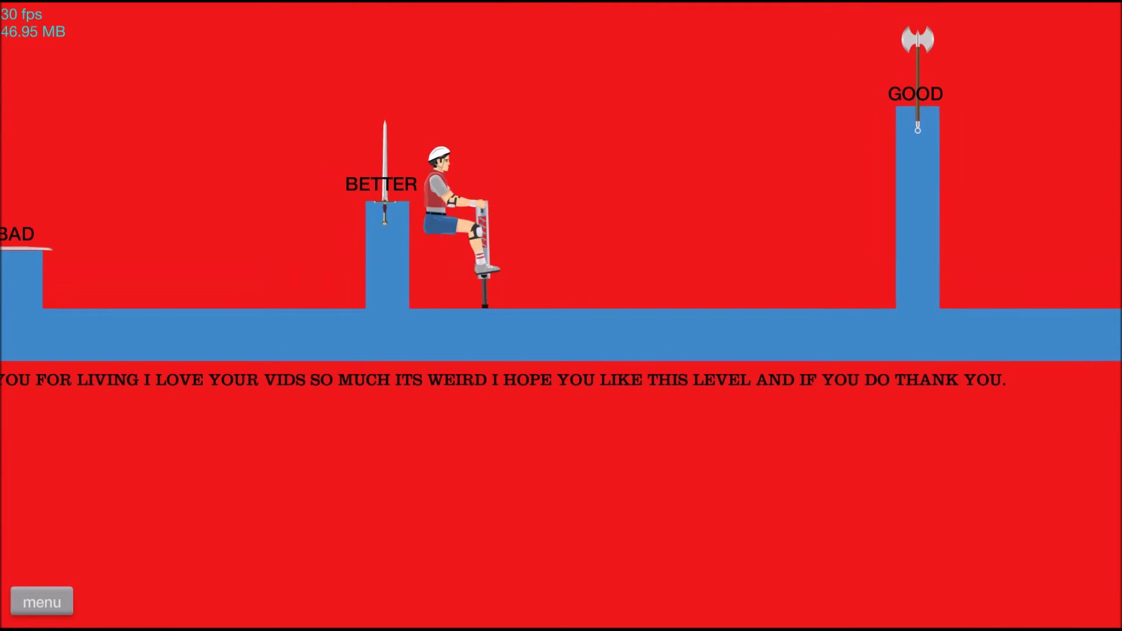
key("space")
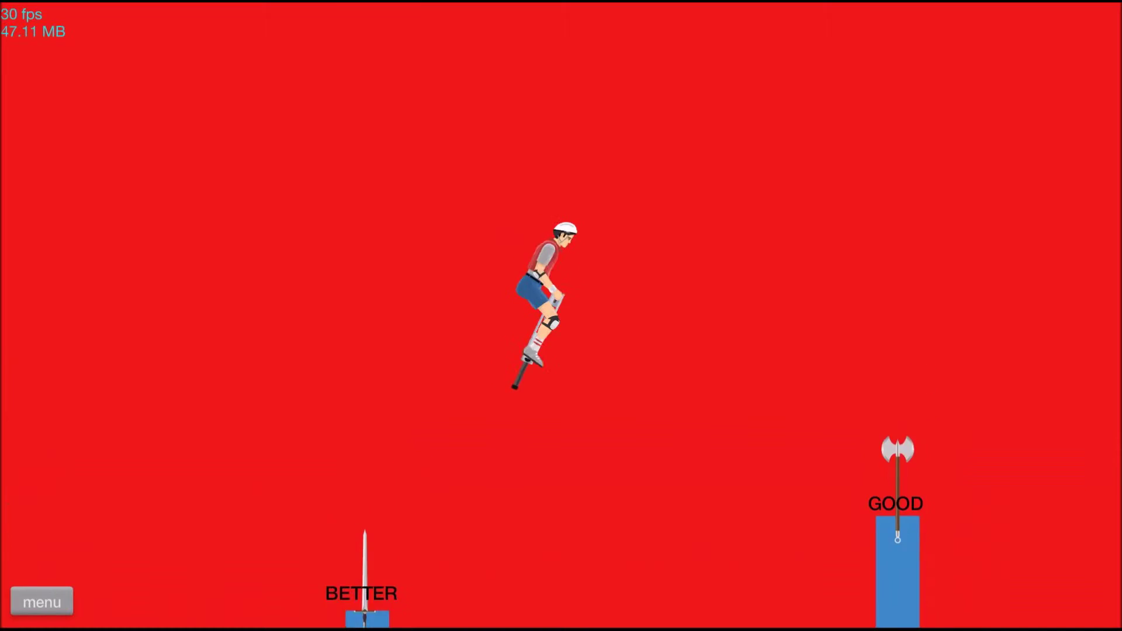
key("space")
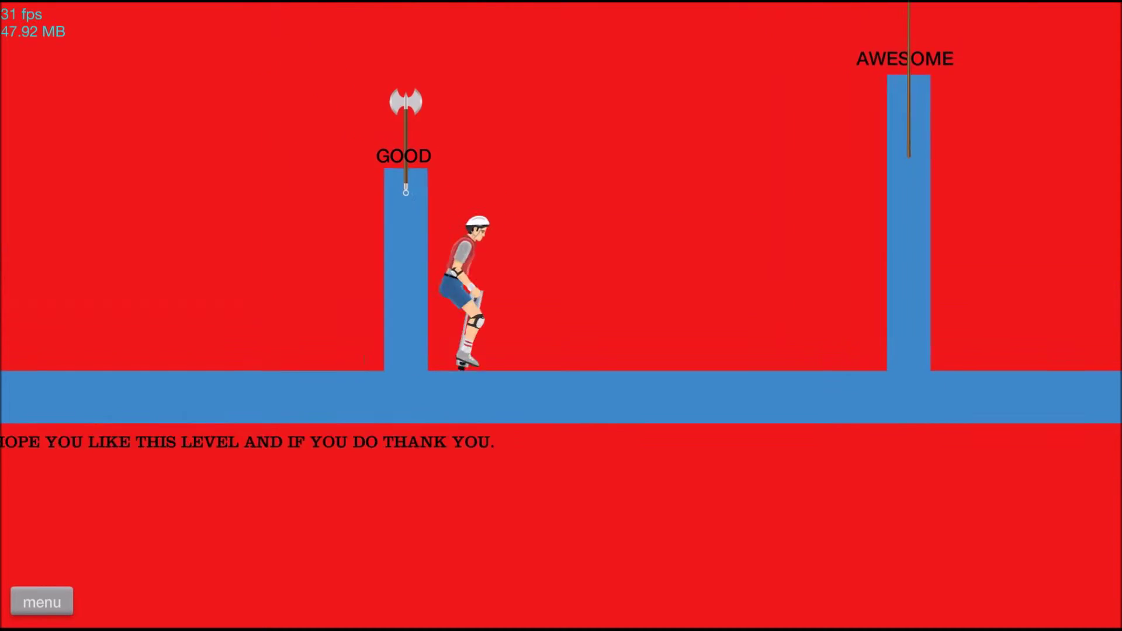
key("space")
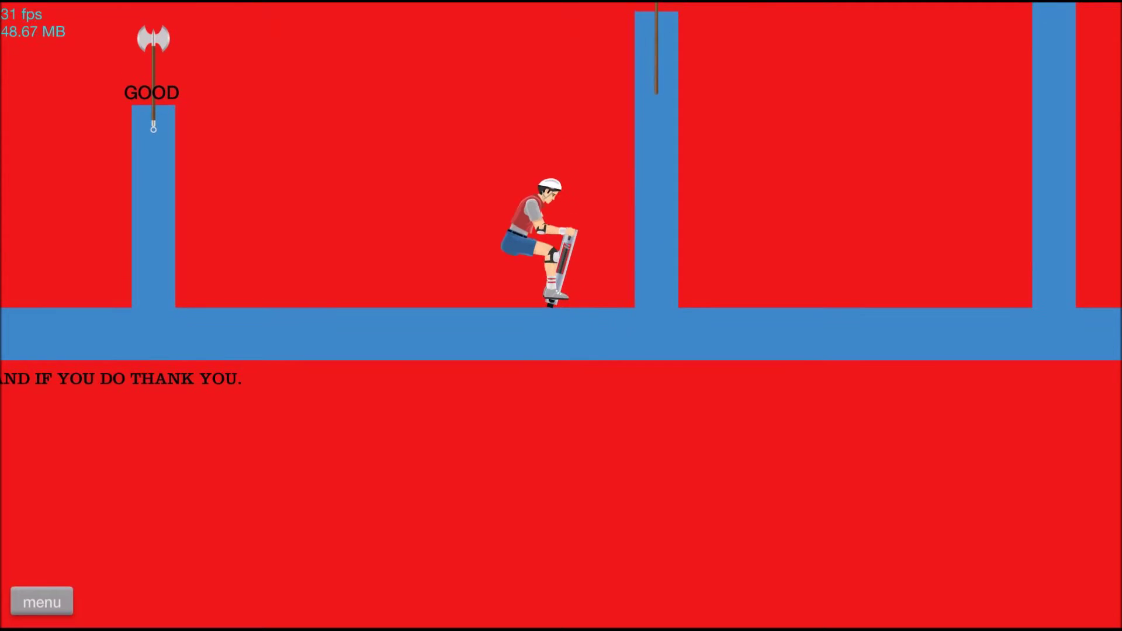
key("space")
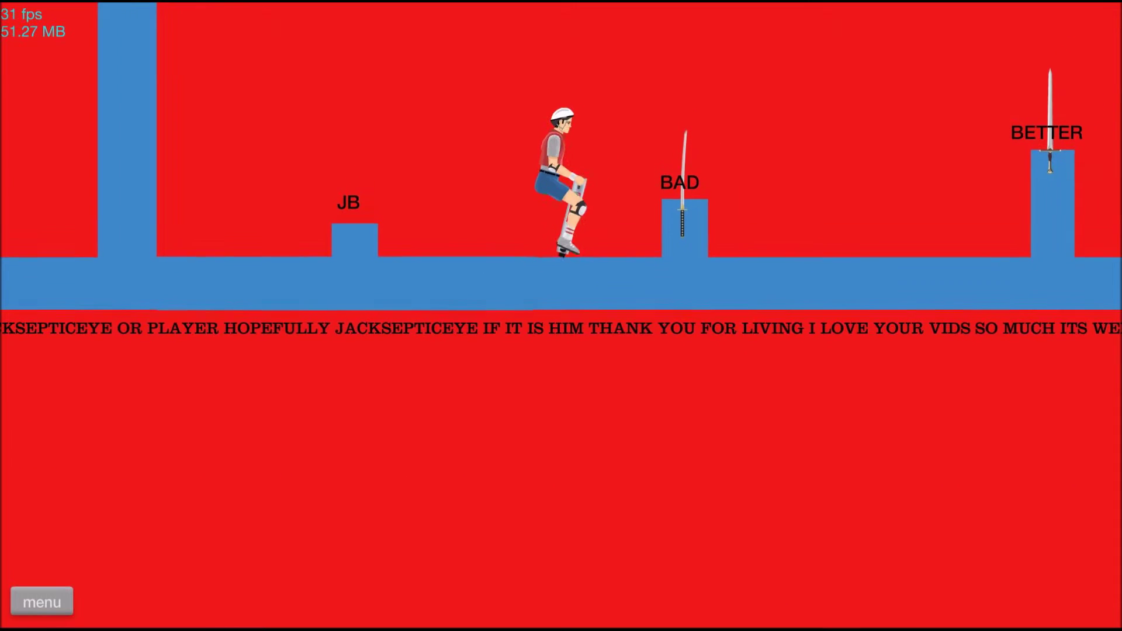
Step: Backflip the rider, hop up beside BETTER, then pause and restart
key("space")
key("Left")
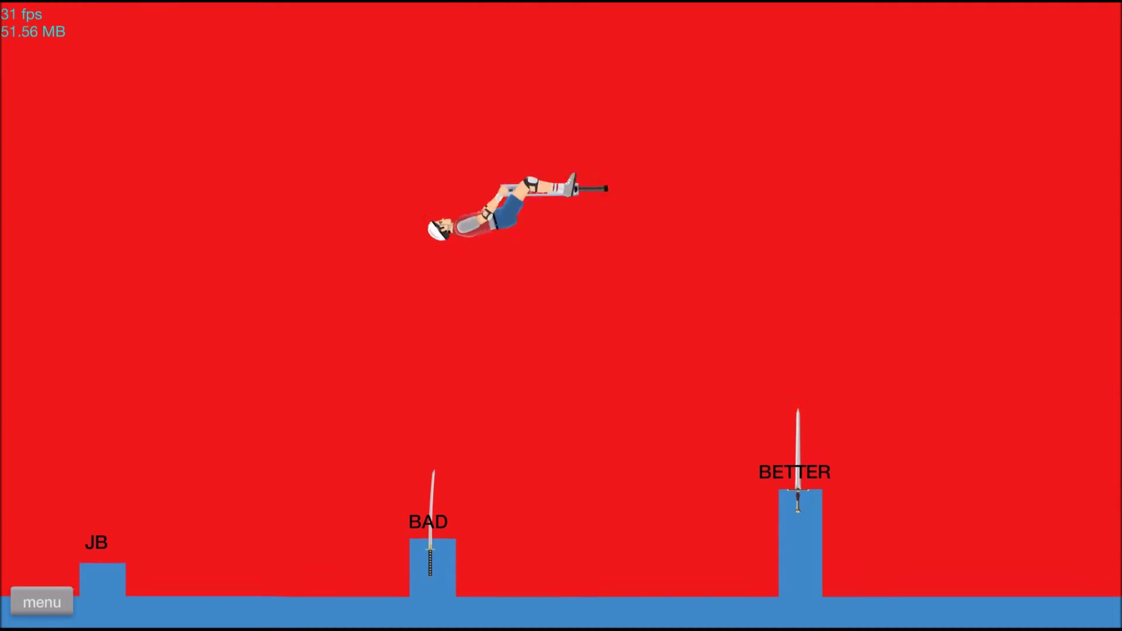
key("space")
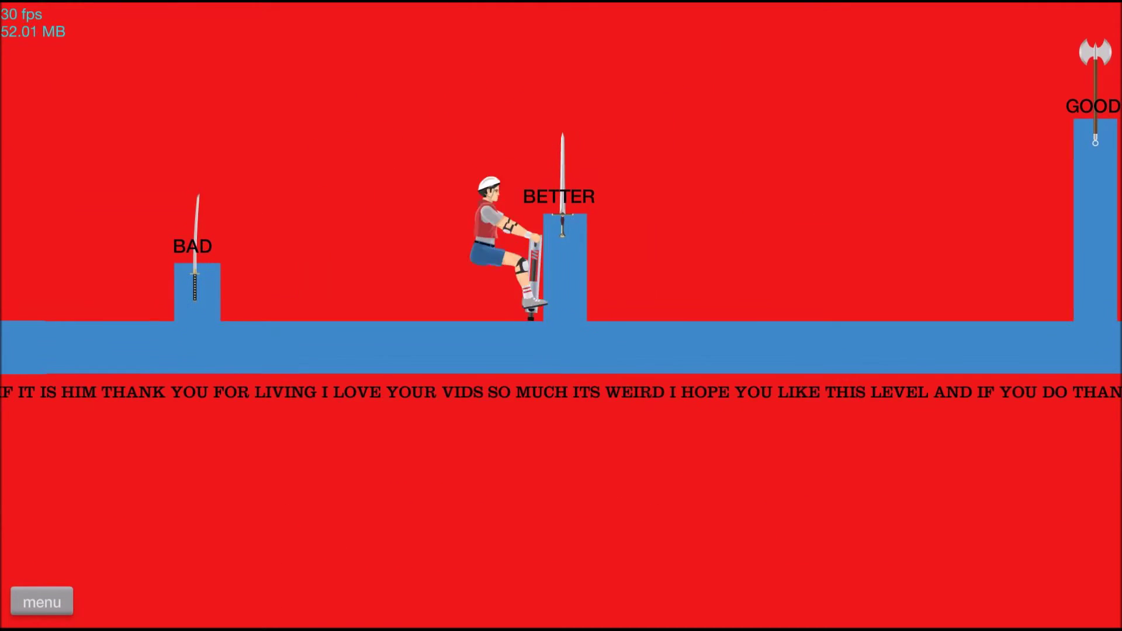
key("space")
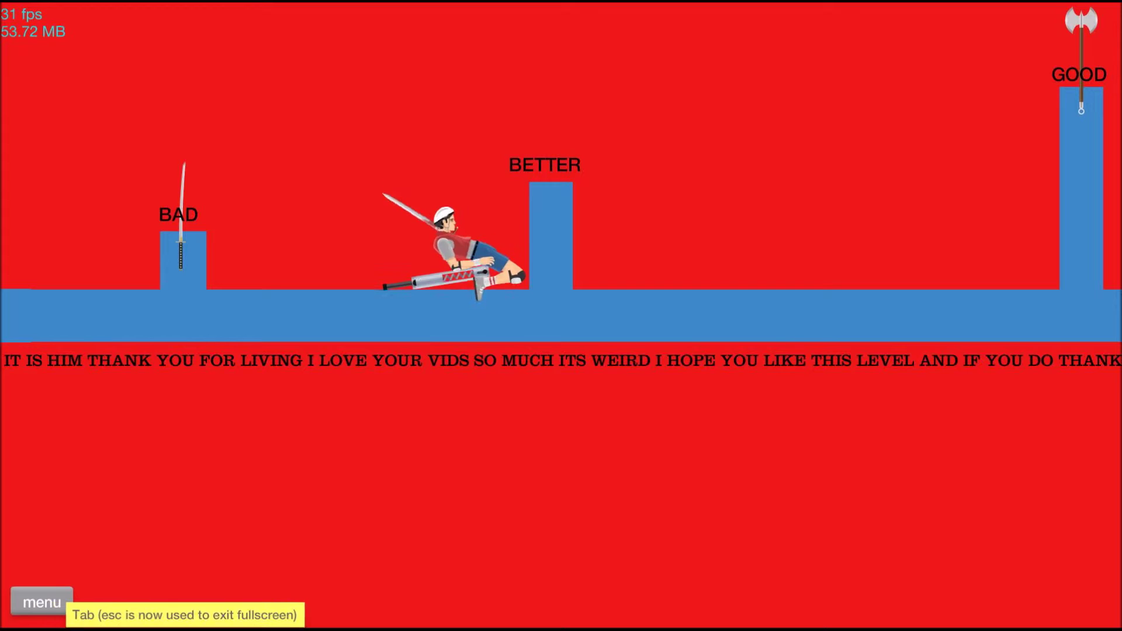
key("Tab")
key("r")
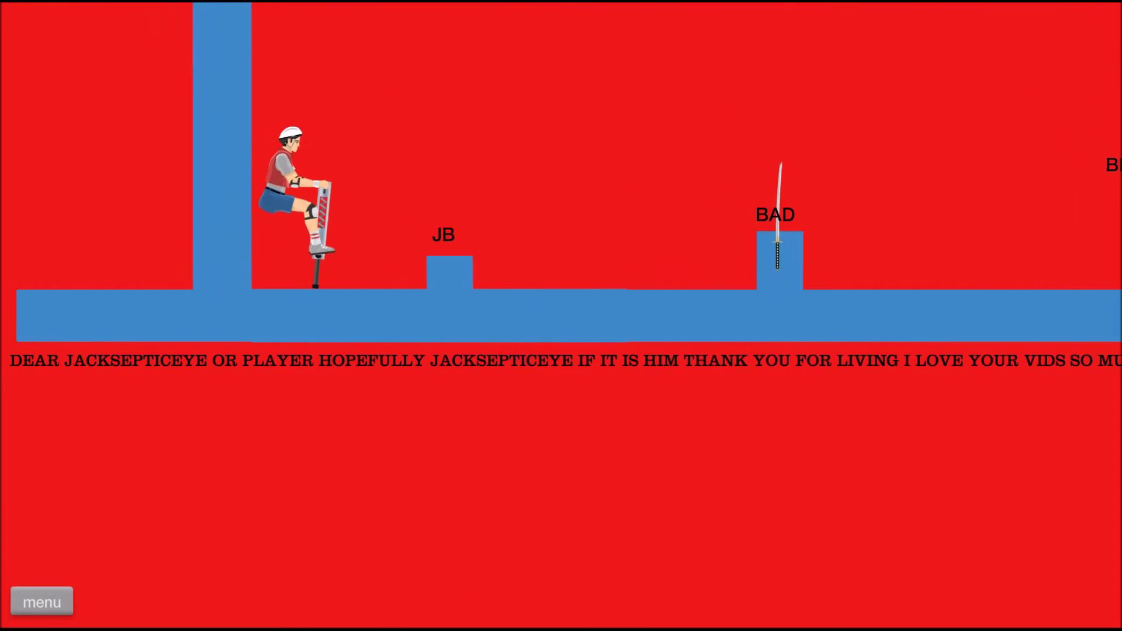
Step: Launch the rider high into a flip and bounce much higher after landing
key("space")
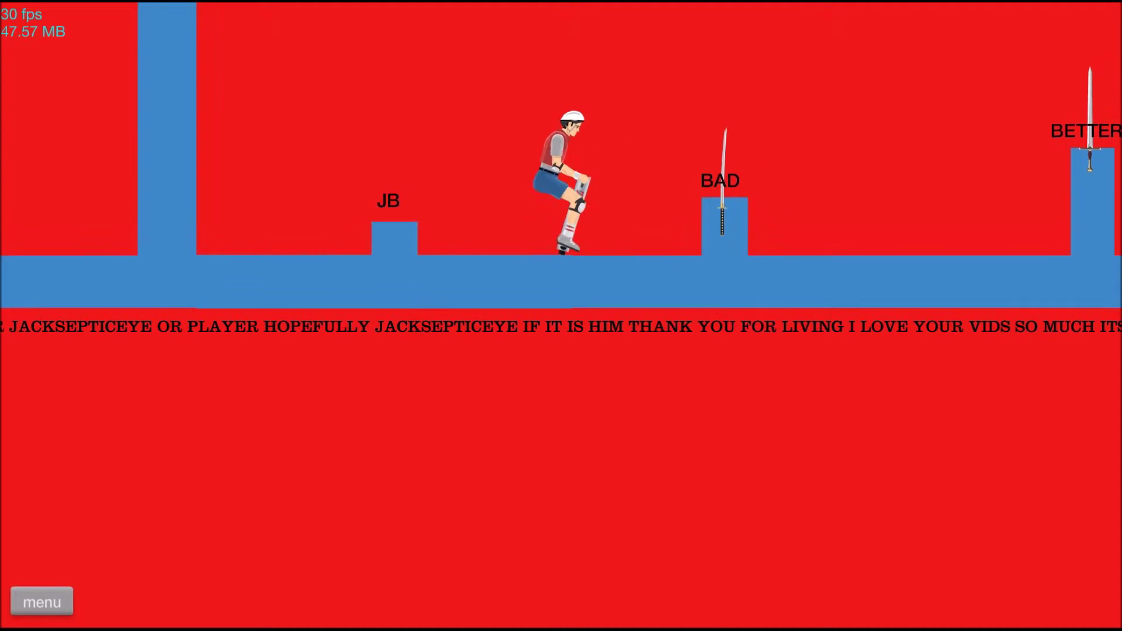
key("space")
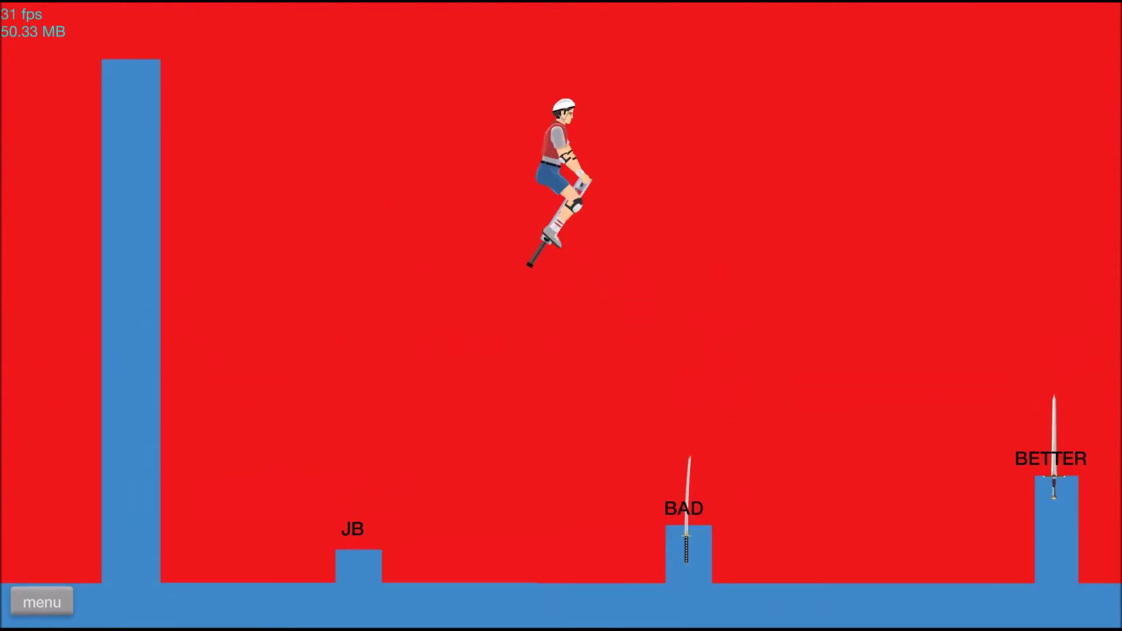
key("Left")
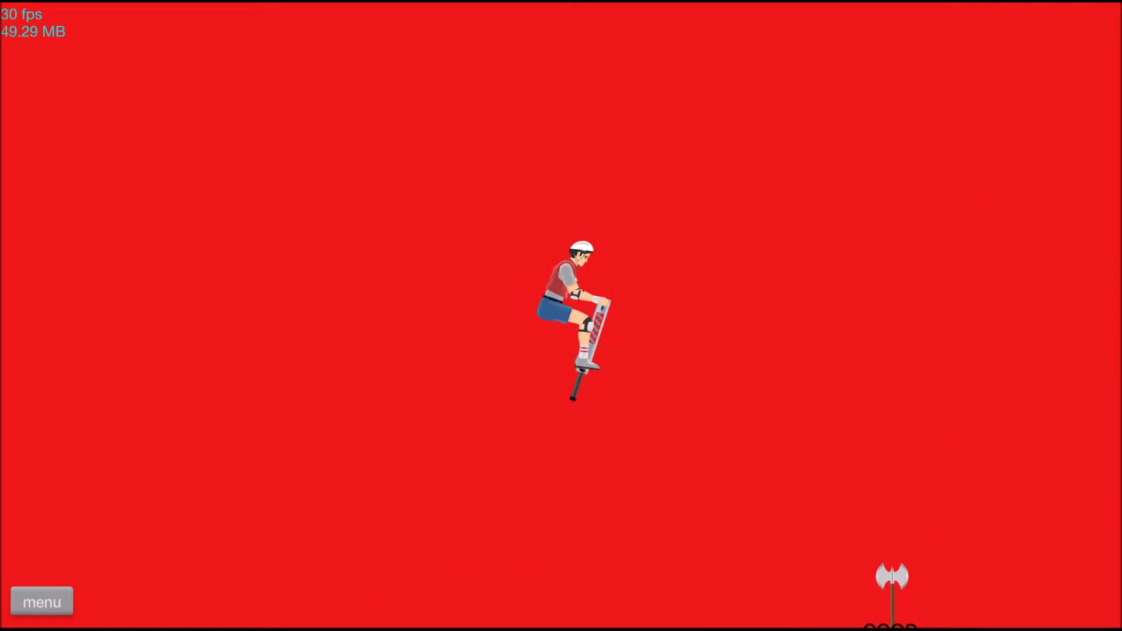
key("space")
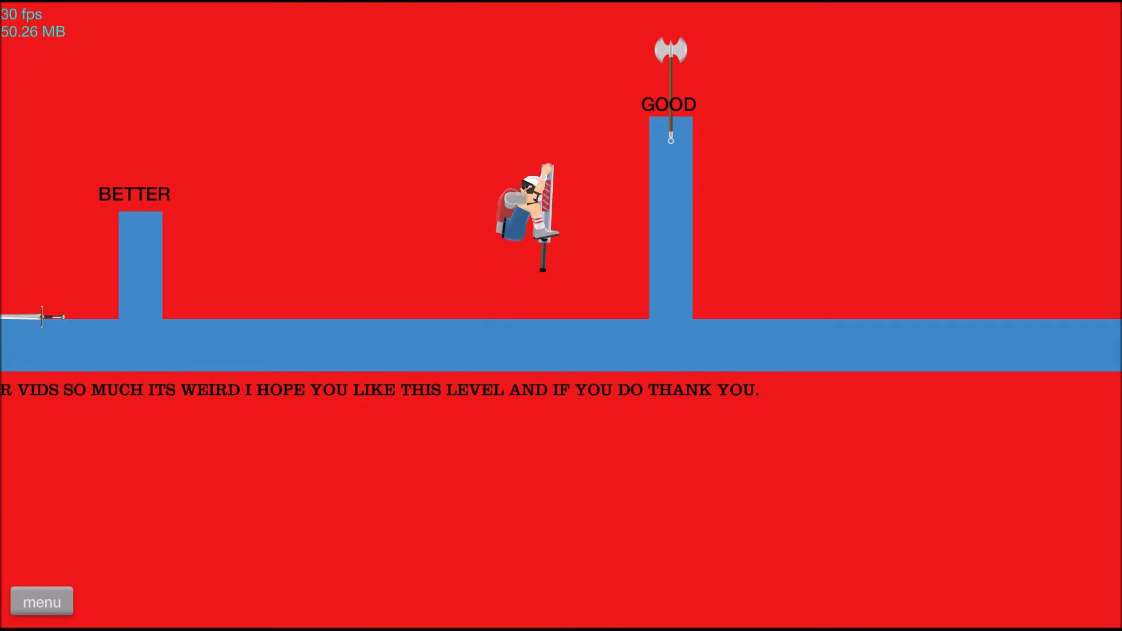
Step: Launch the rider past BETTER with high flipping bounces, recovering upright after landing
key("space")
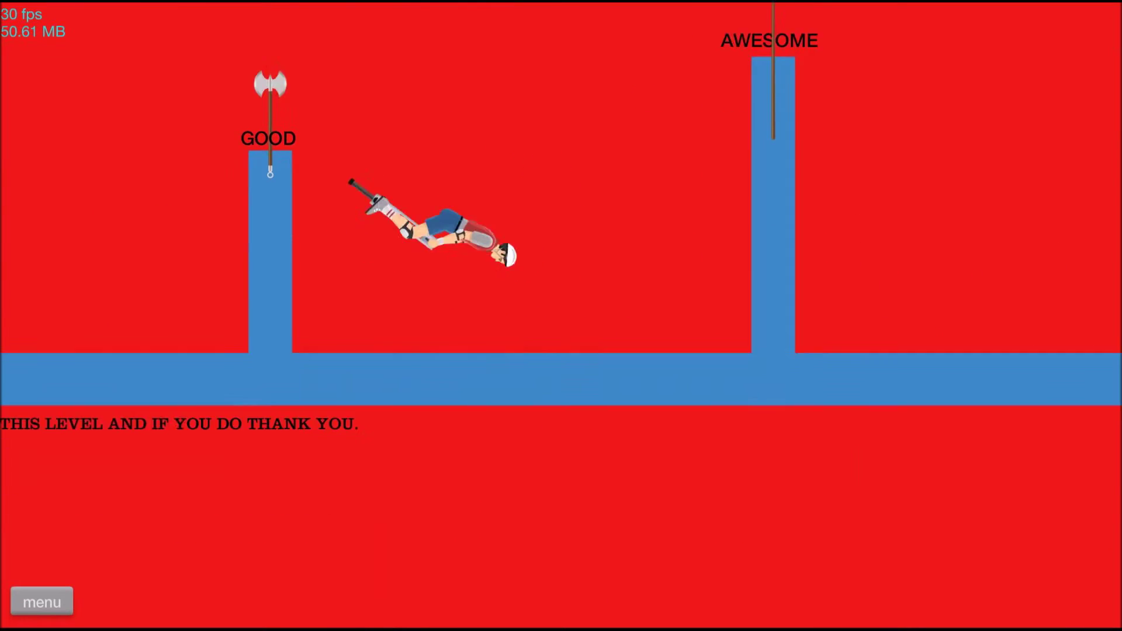
key("space")
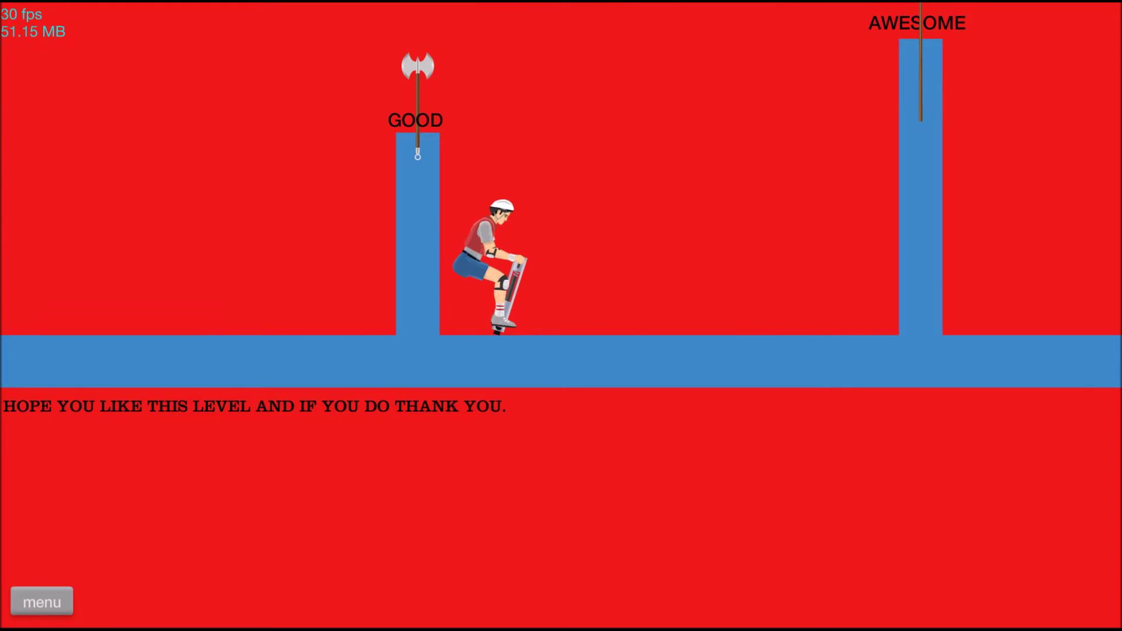
key("space")
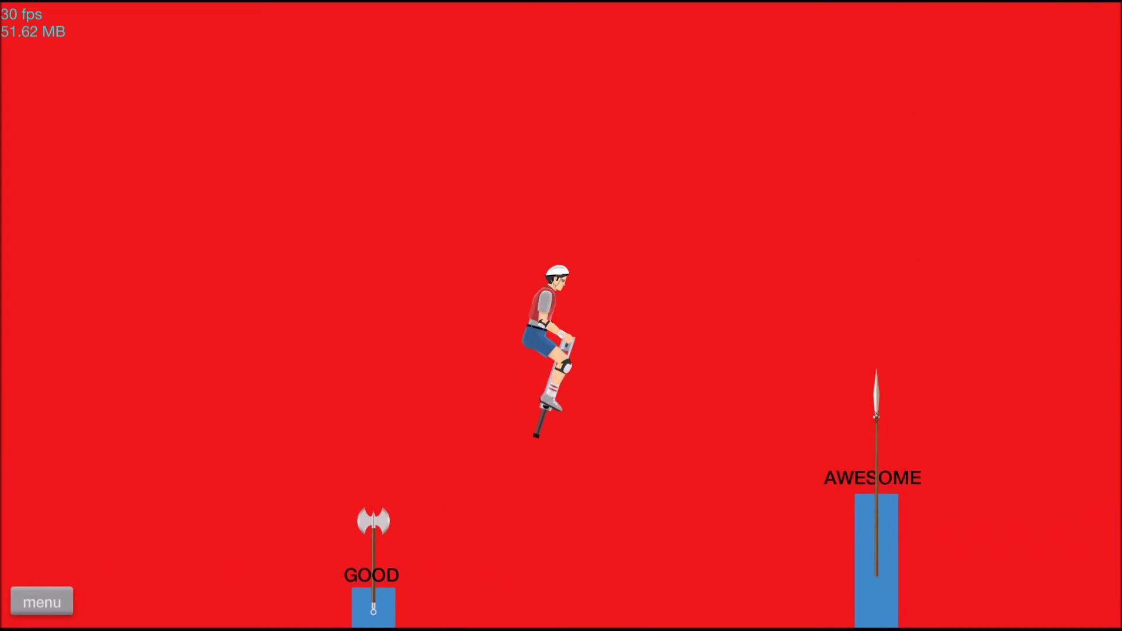
key("space")
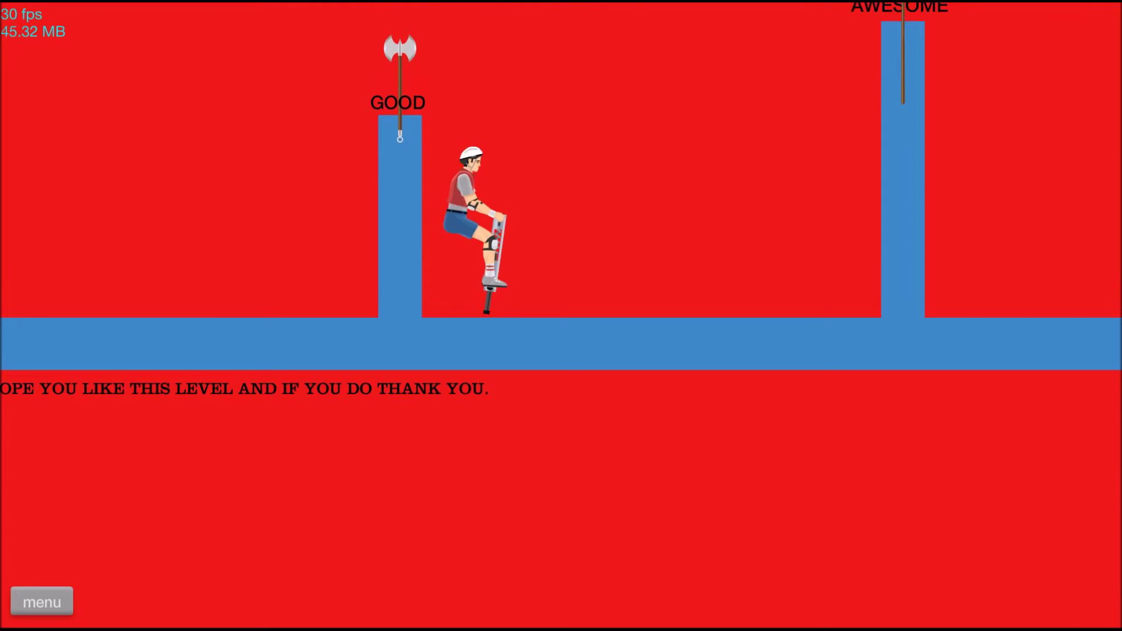
Step: Bounce forward past the GOOD pillar toward AWESOME, then pause with Escape
key("space")
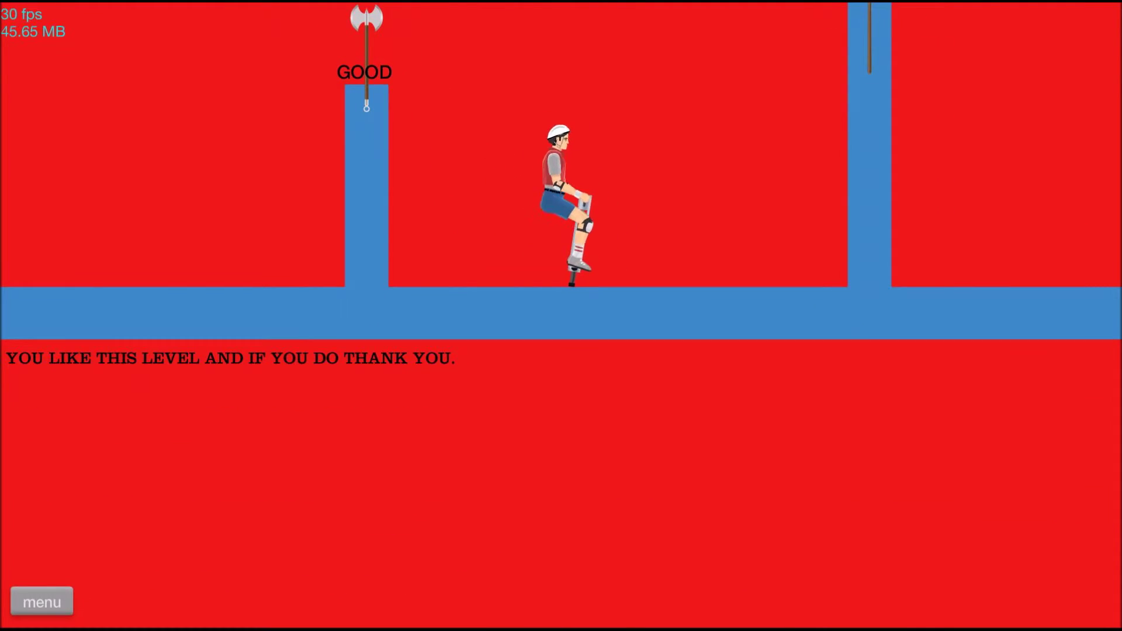
key("space")
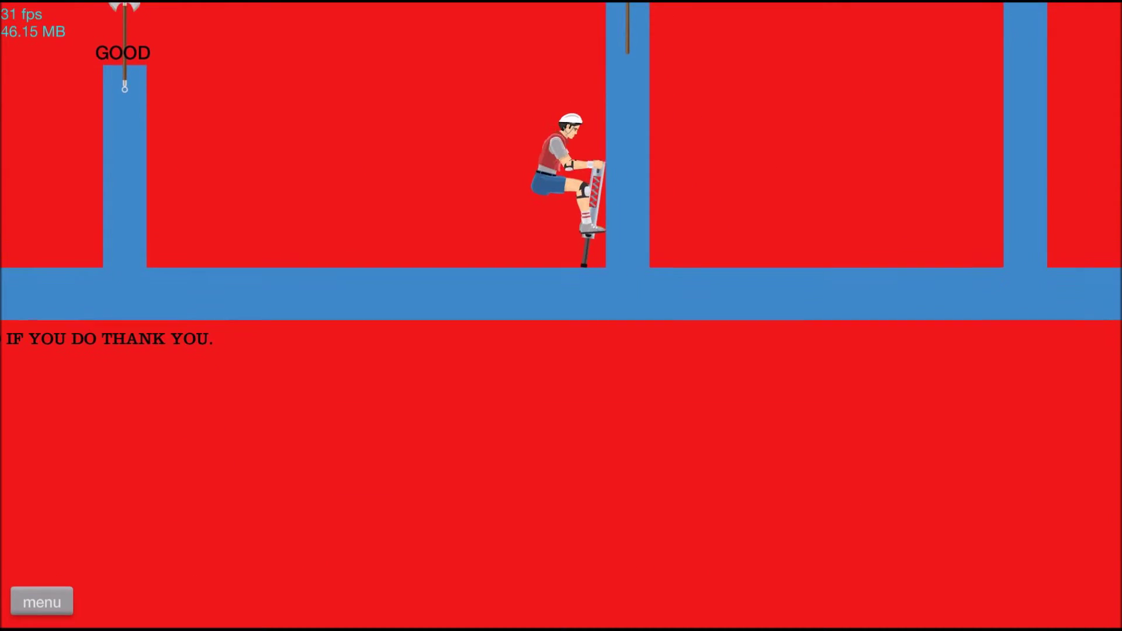
key("space")
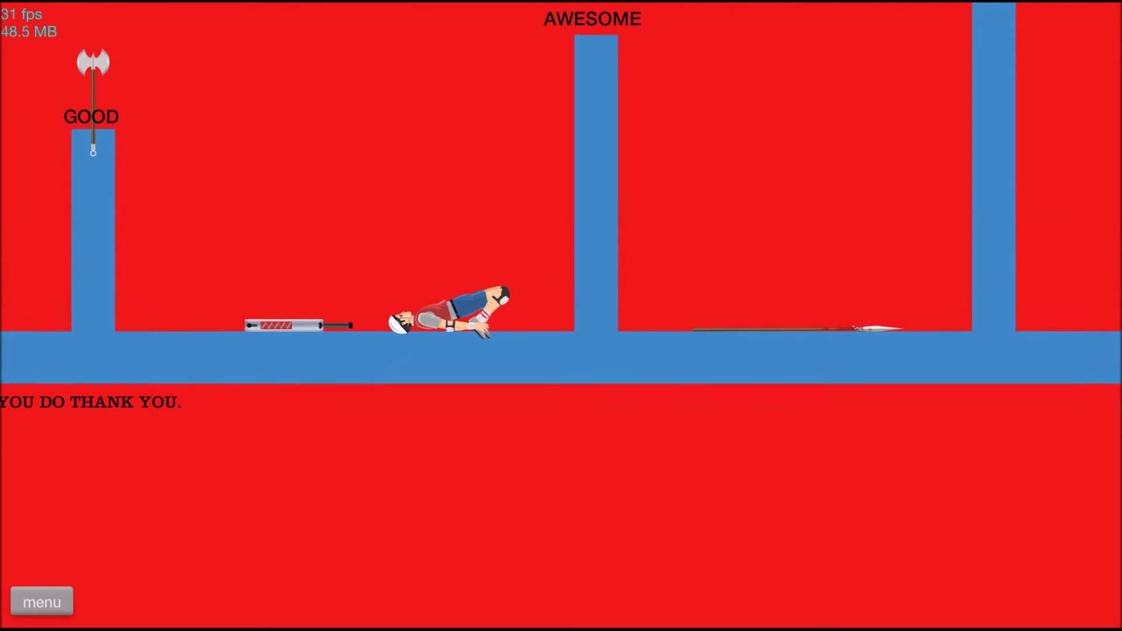
key("Escape")
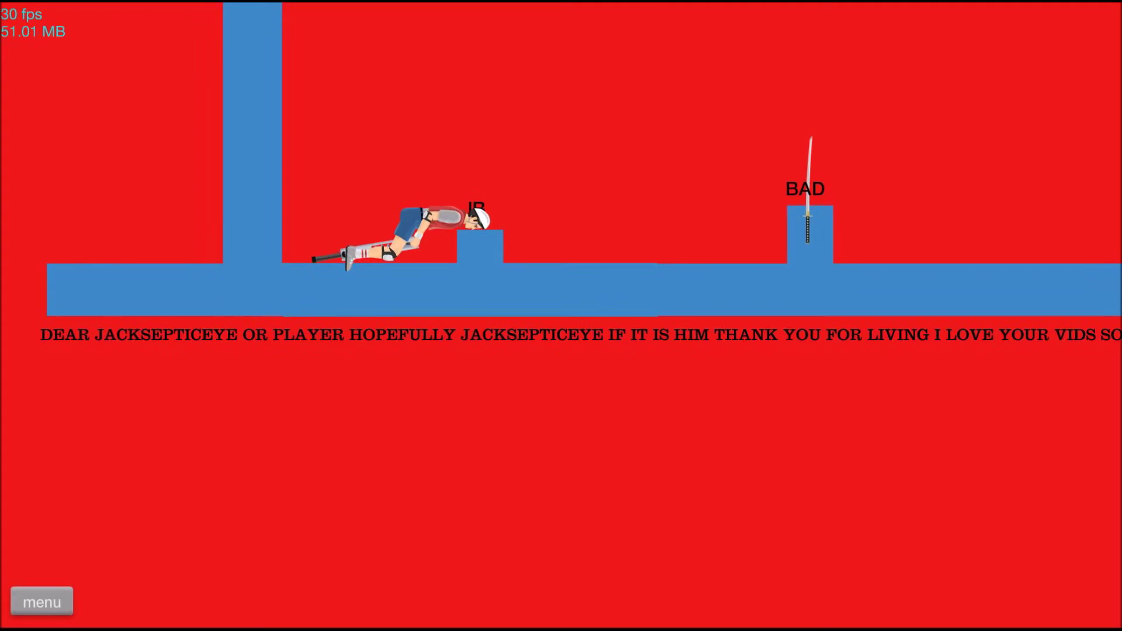
Step: Hop over the JB block toward BAD, launch high, crash, and pause with Esc
key("Up")
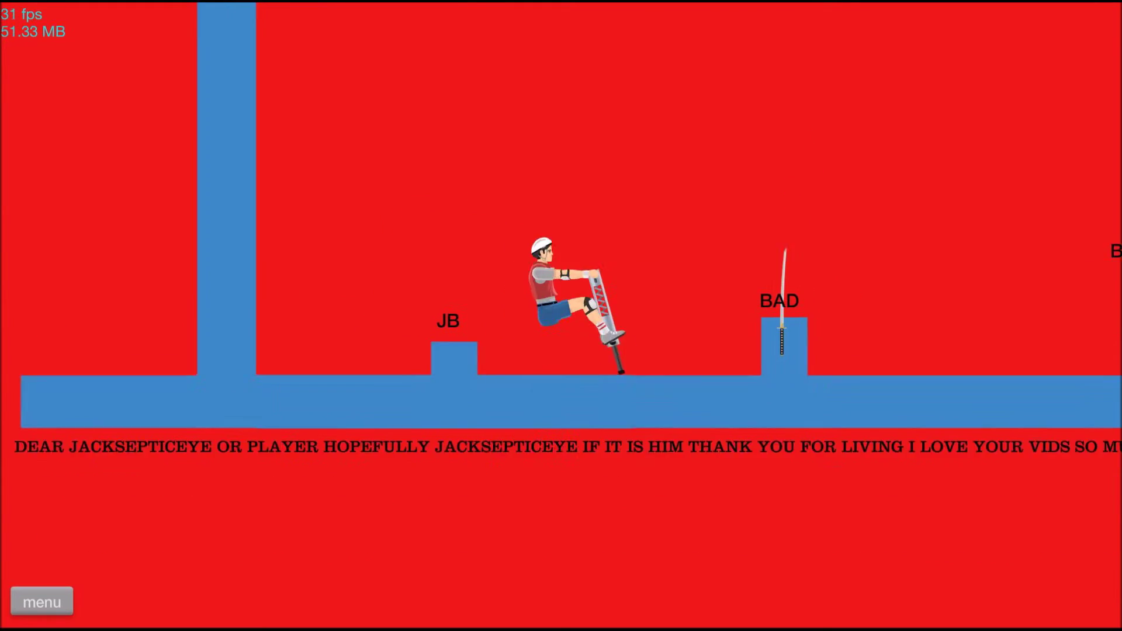
key("Up")
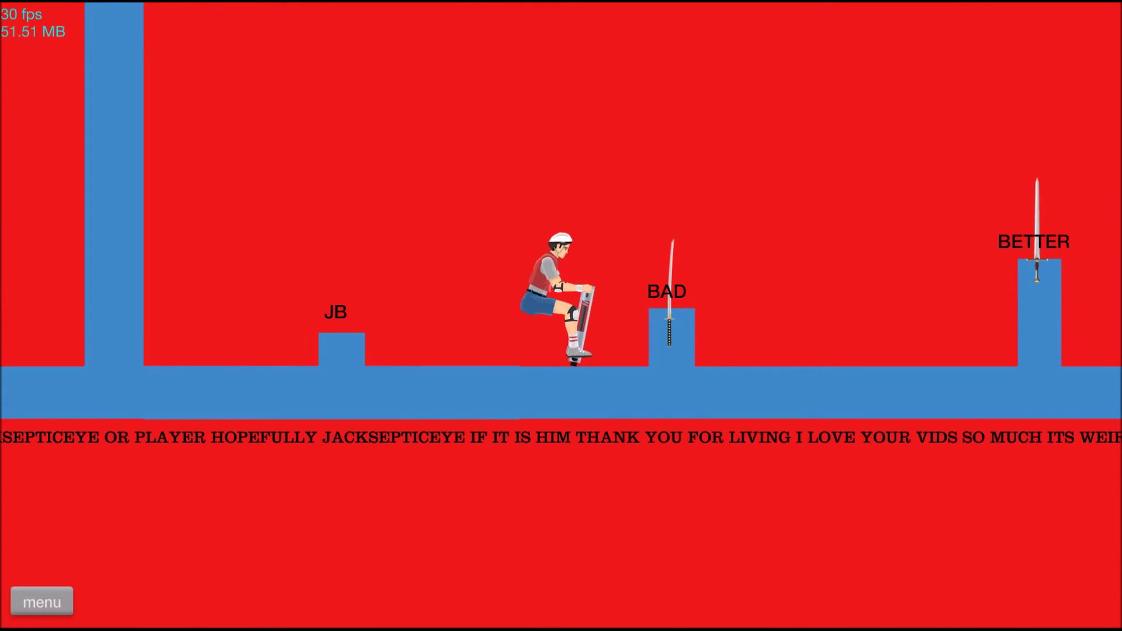
key("space")
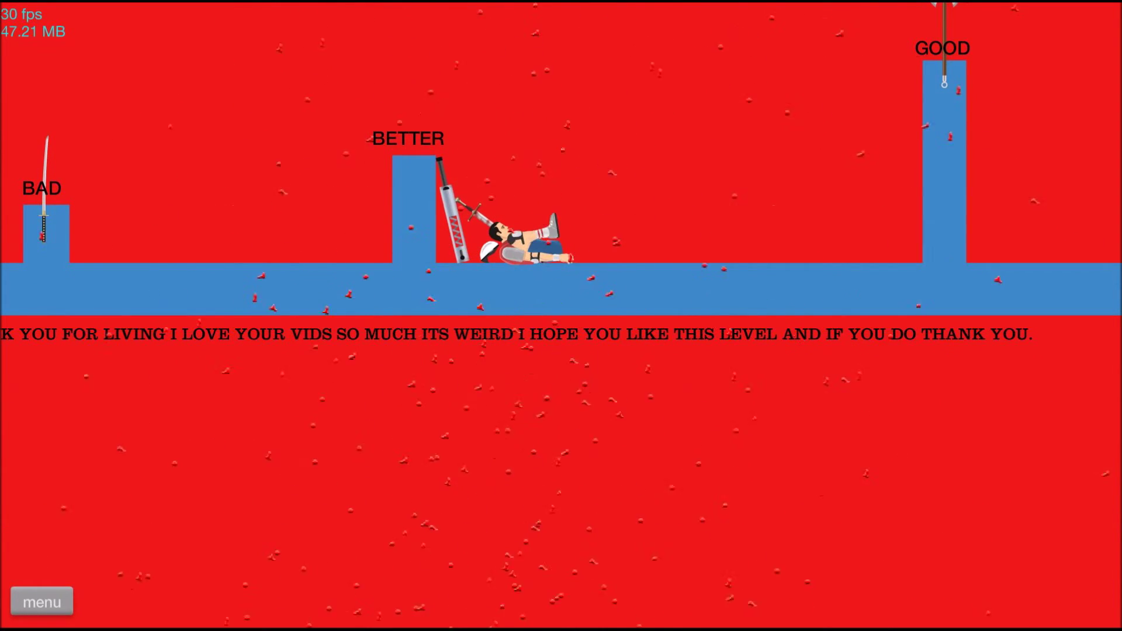
key("Escape")
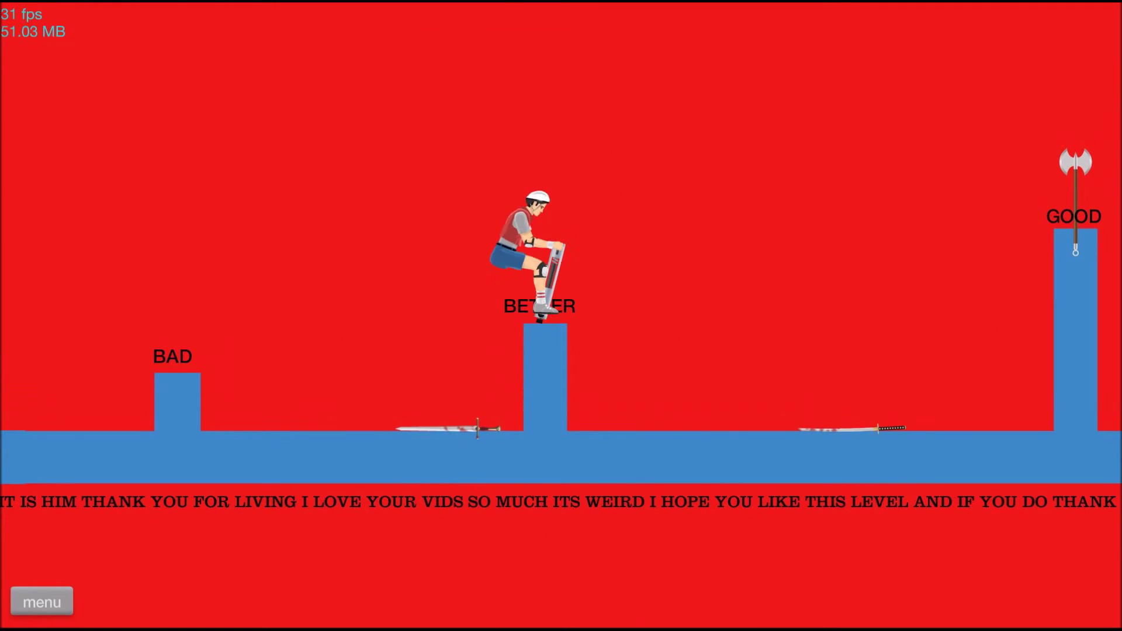
Step: Bounce past BETTER, GOOD and AWESOME toward MARKIPLIER, get speared, then open the menu
key("space")
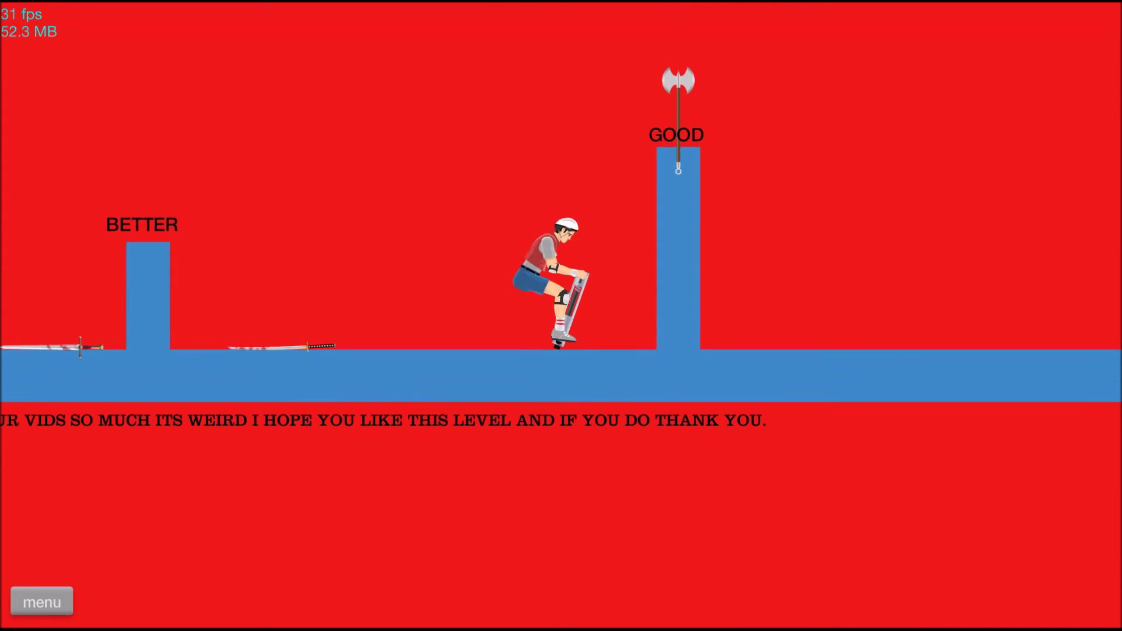
key("space")
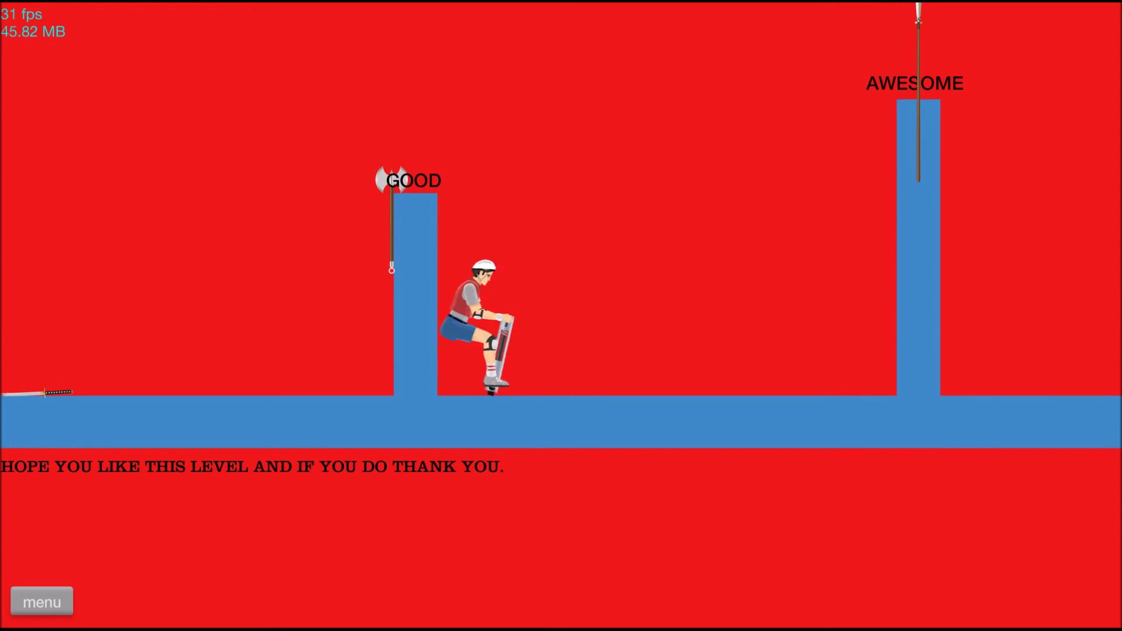
key("space")
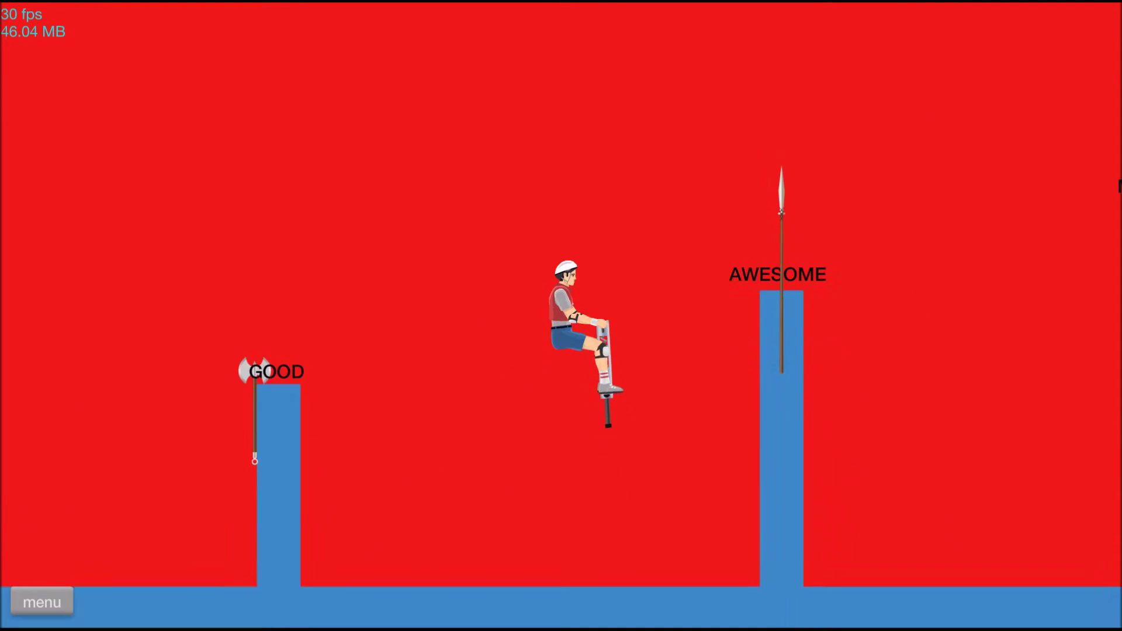
key("space")
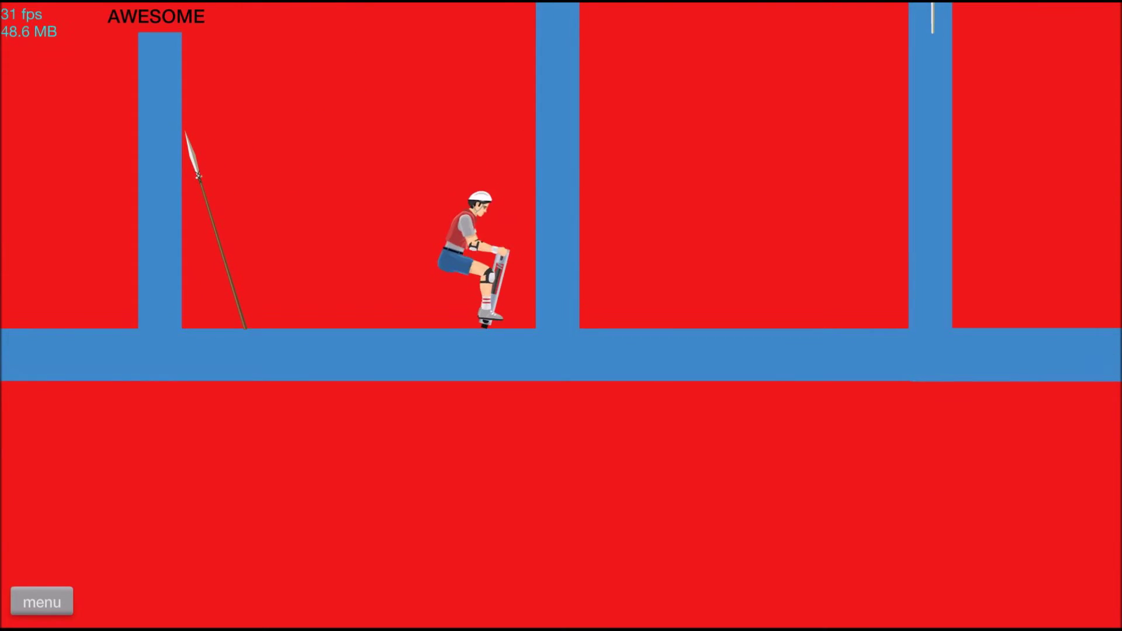
key("space")
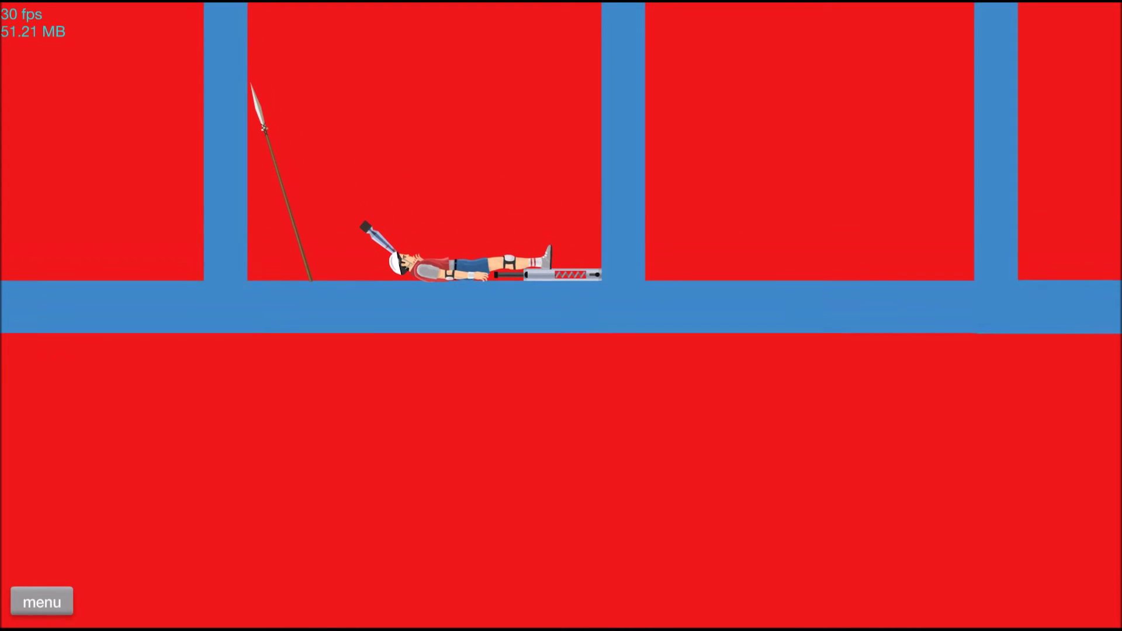
key("Escape")
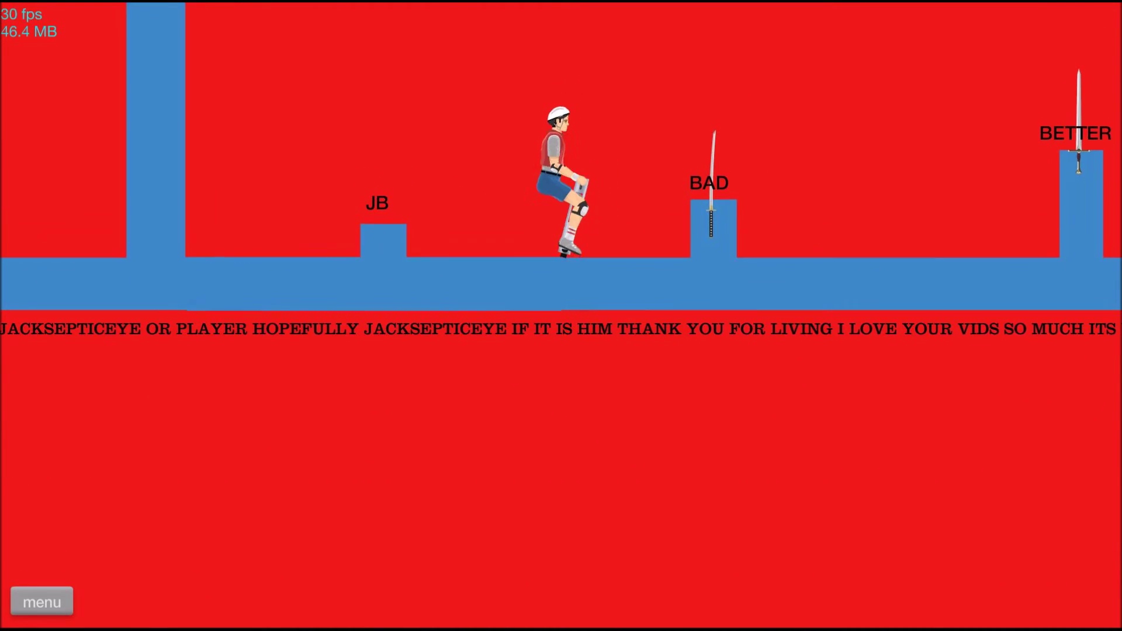
Step: Bounce from the start past the BAD pillar and launch over GOOD and AWESOME
key("space")
key("space")
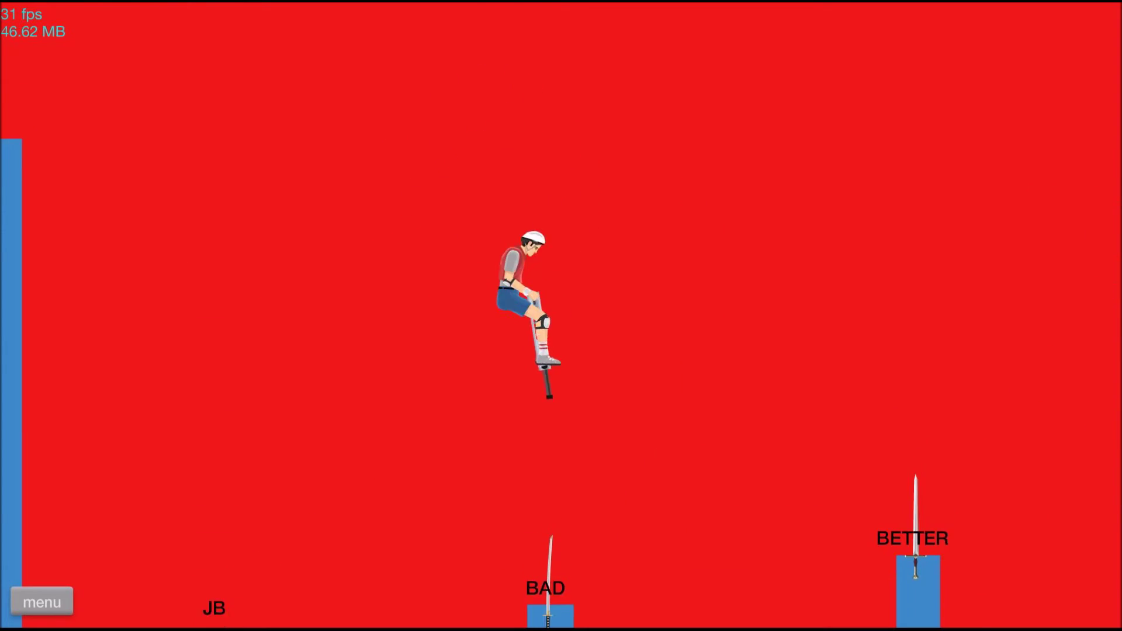
key("space")
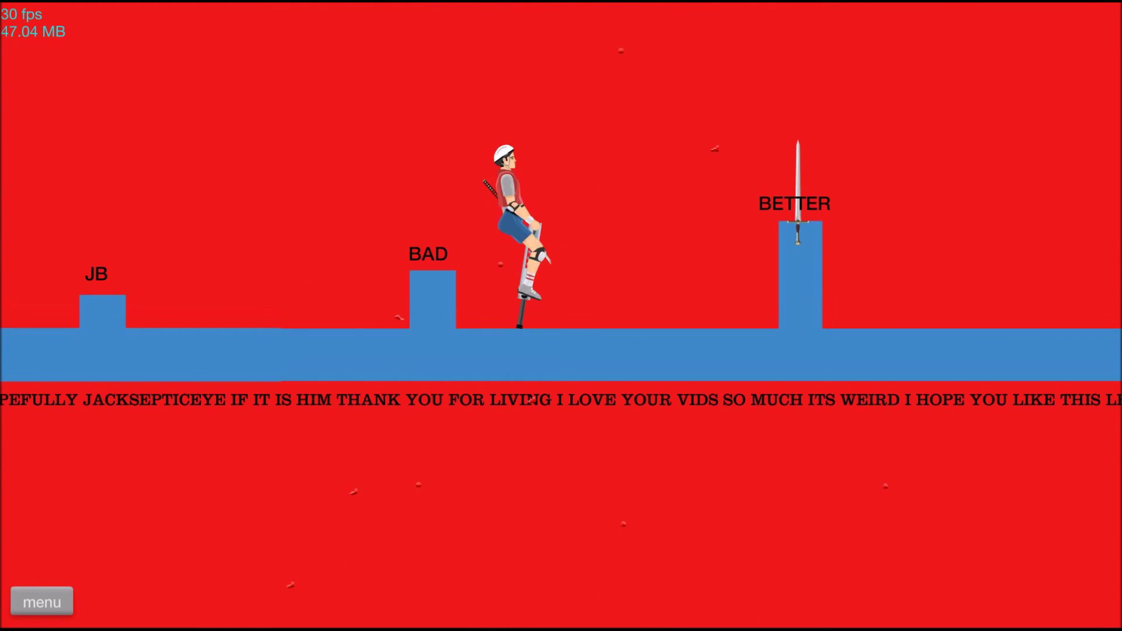
key("space")
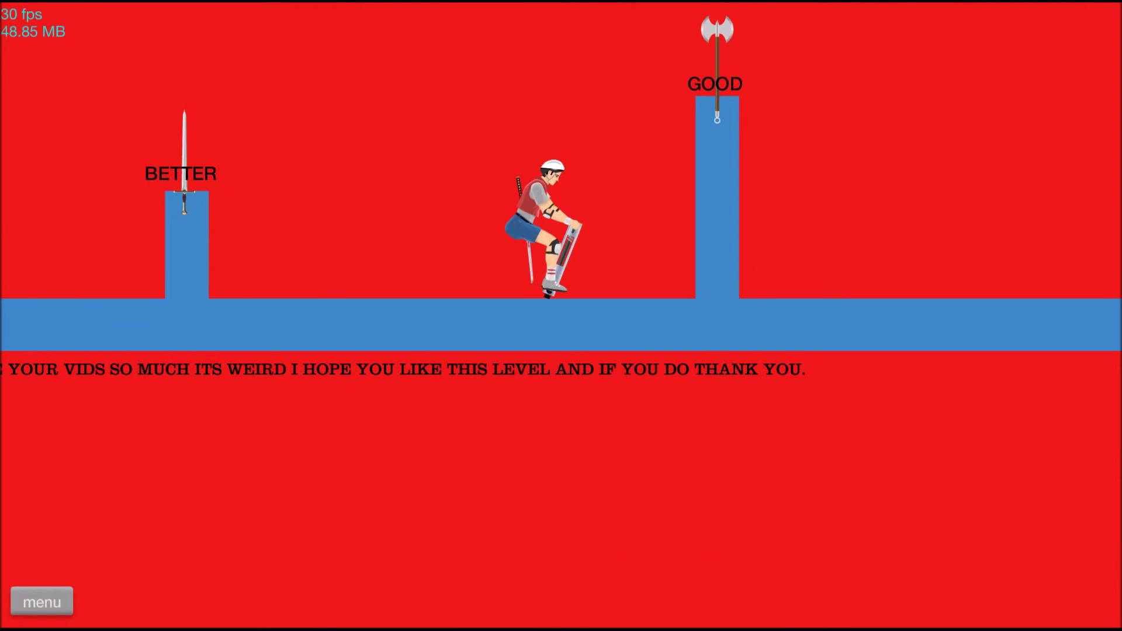
key("space")
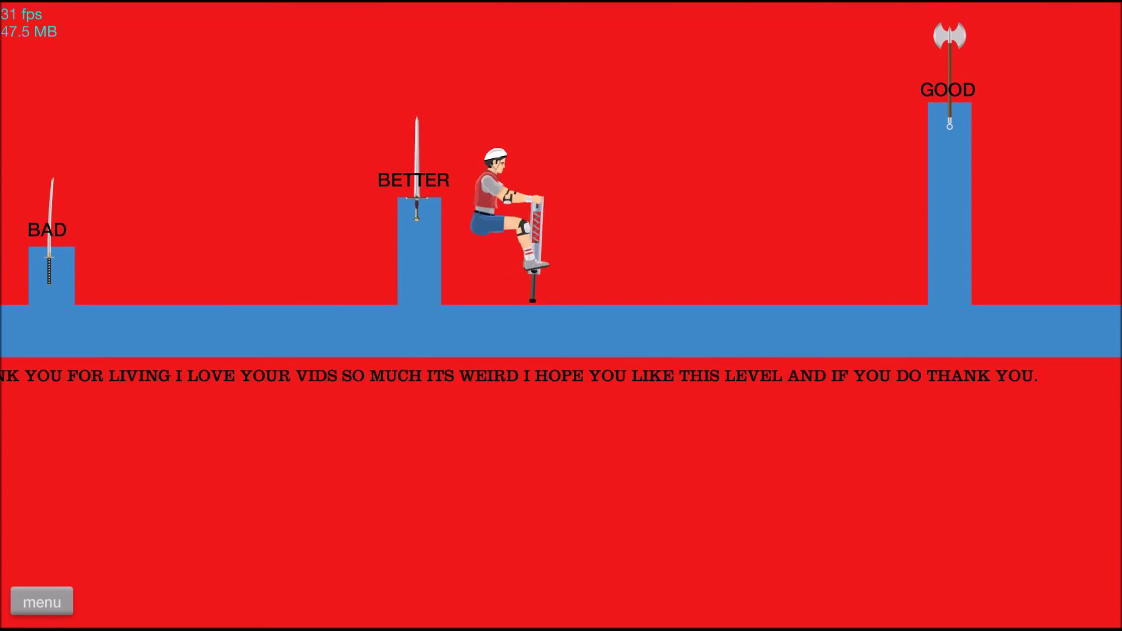
Step: Recover beside the GOOD block, launch over it, and rise beside MARKIPLIER
key("space")
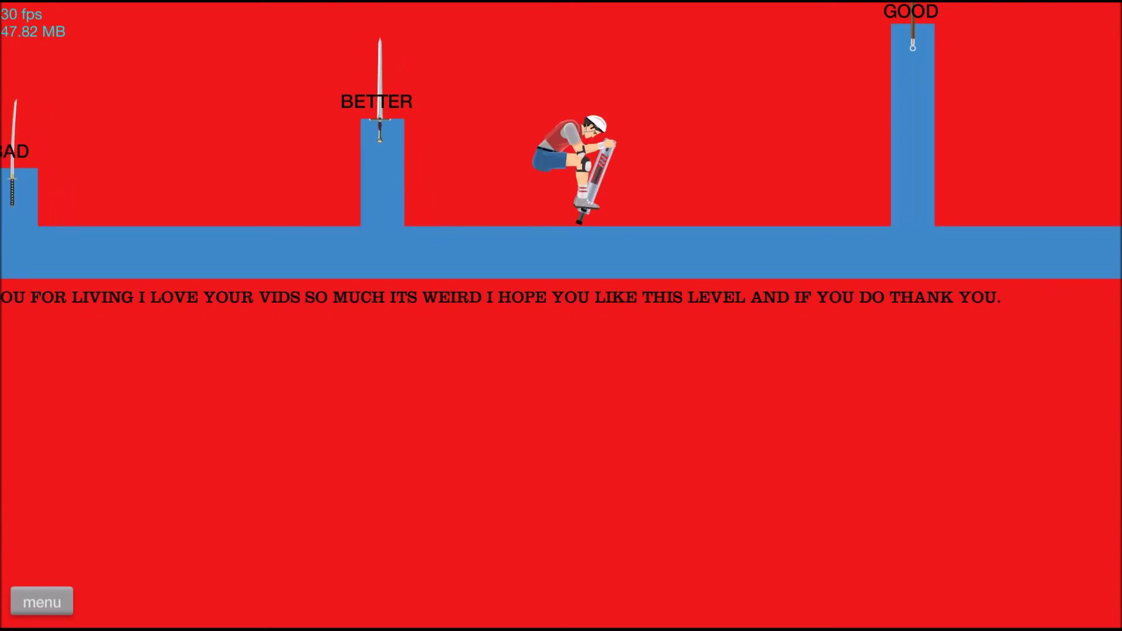
key("space")
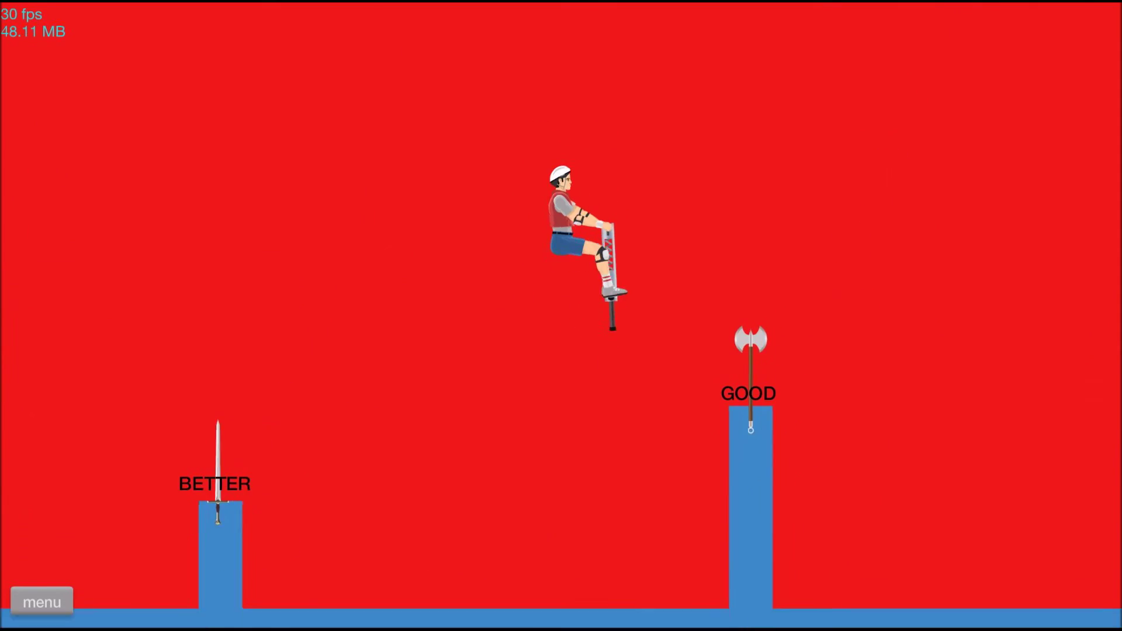
key("space")
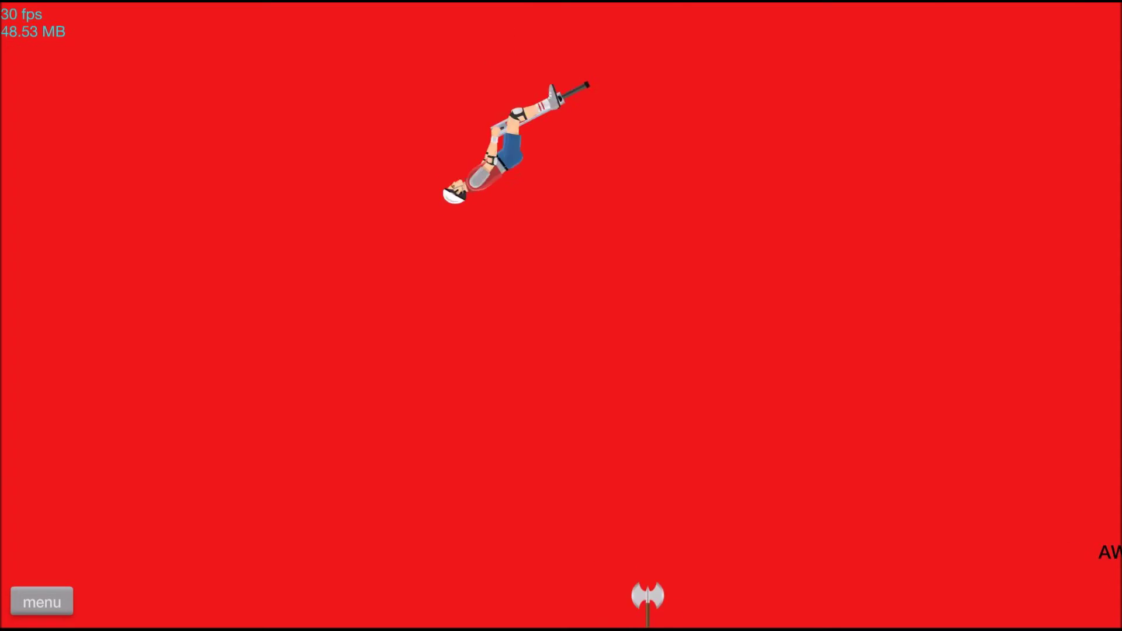
key("space")
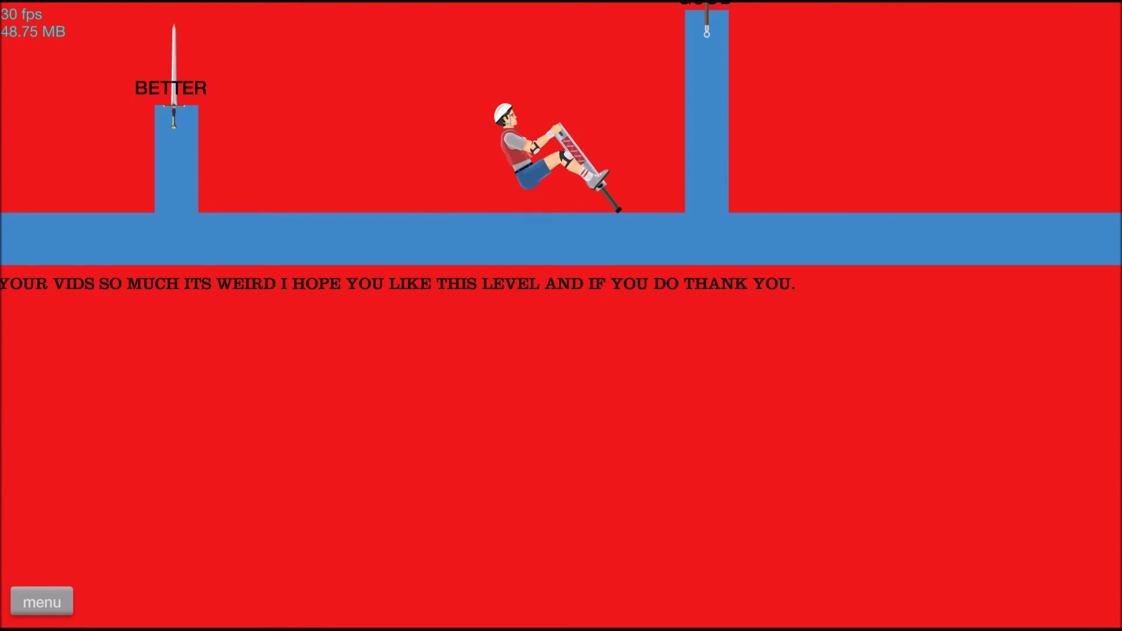
key("Left")
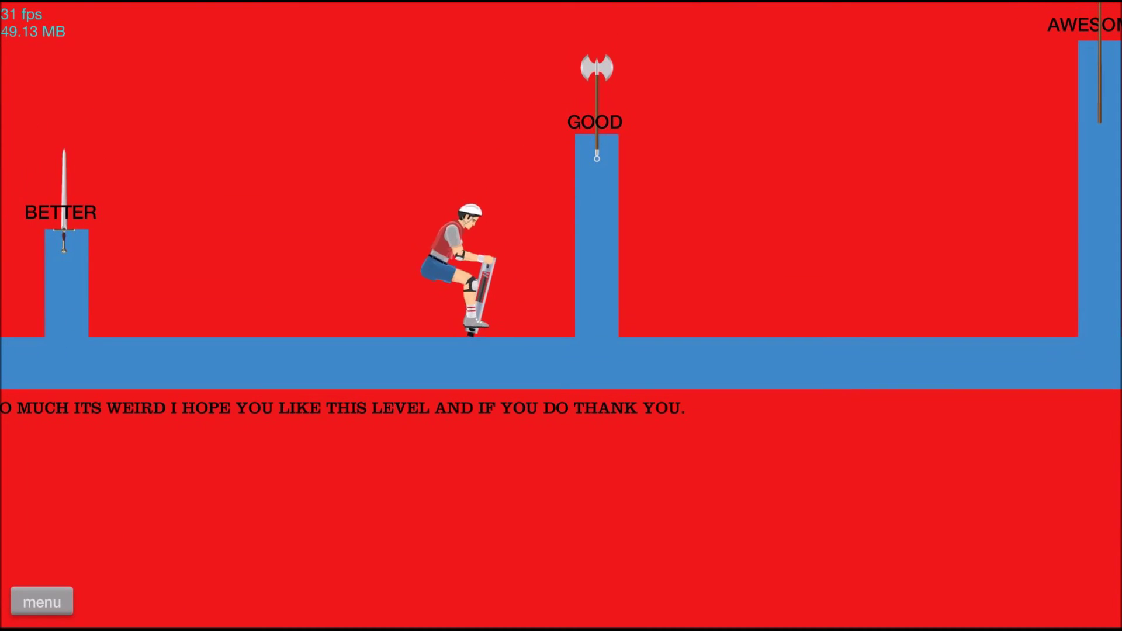
key("space")
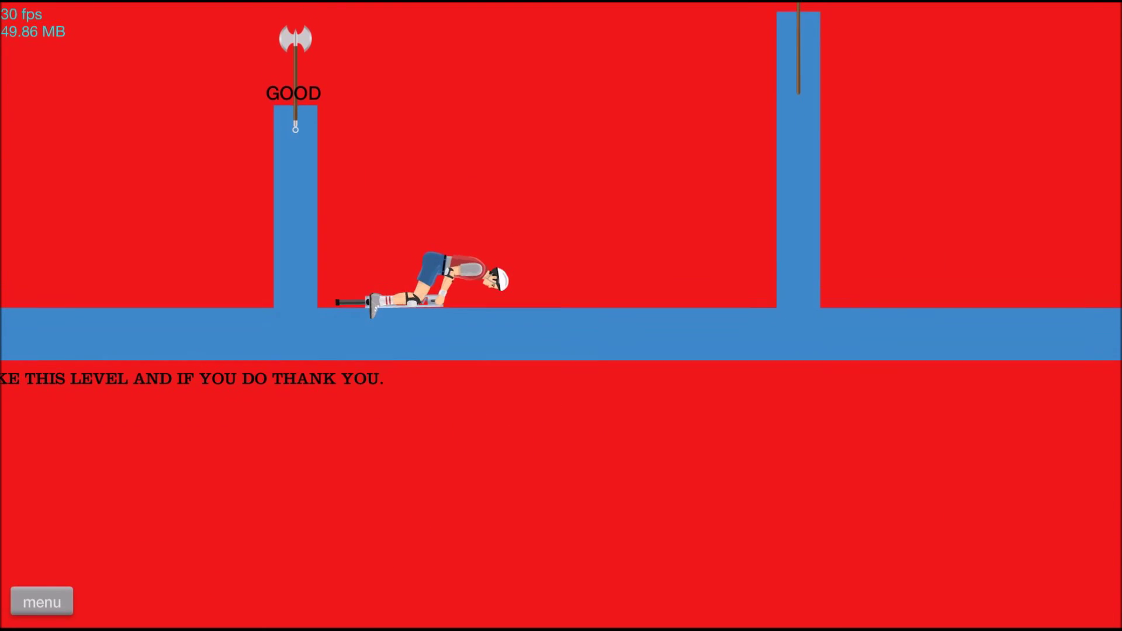
key("space")
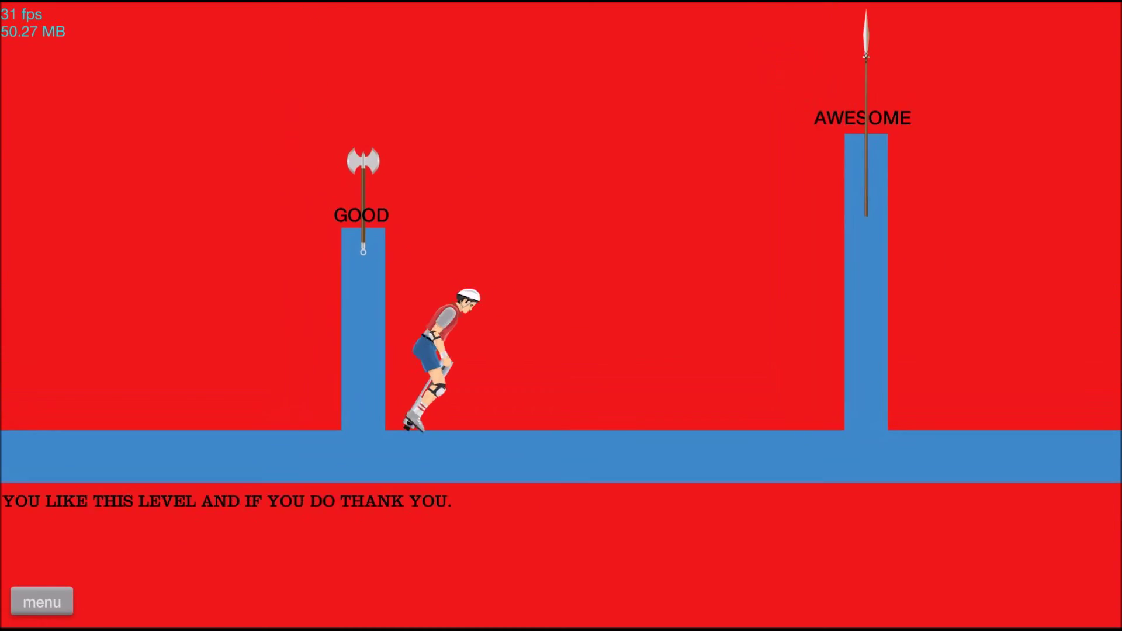
key("space")
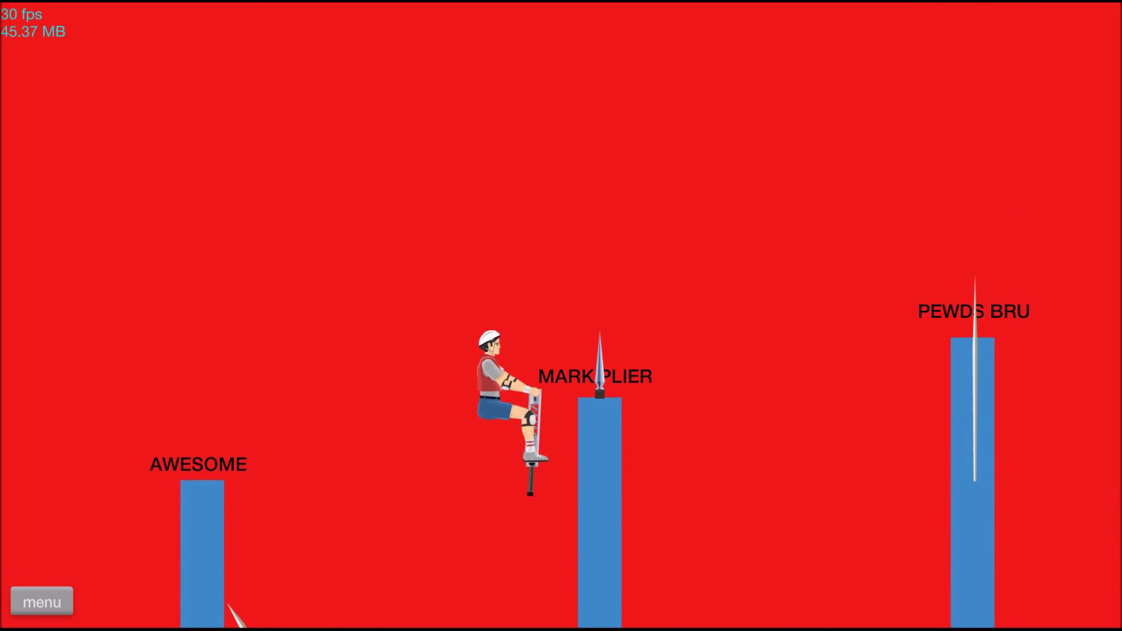
key("space")
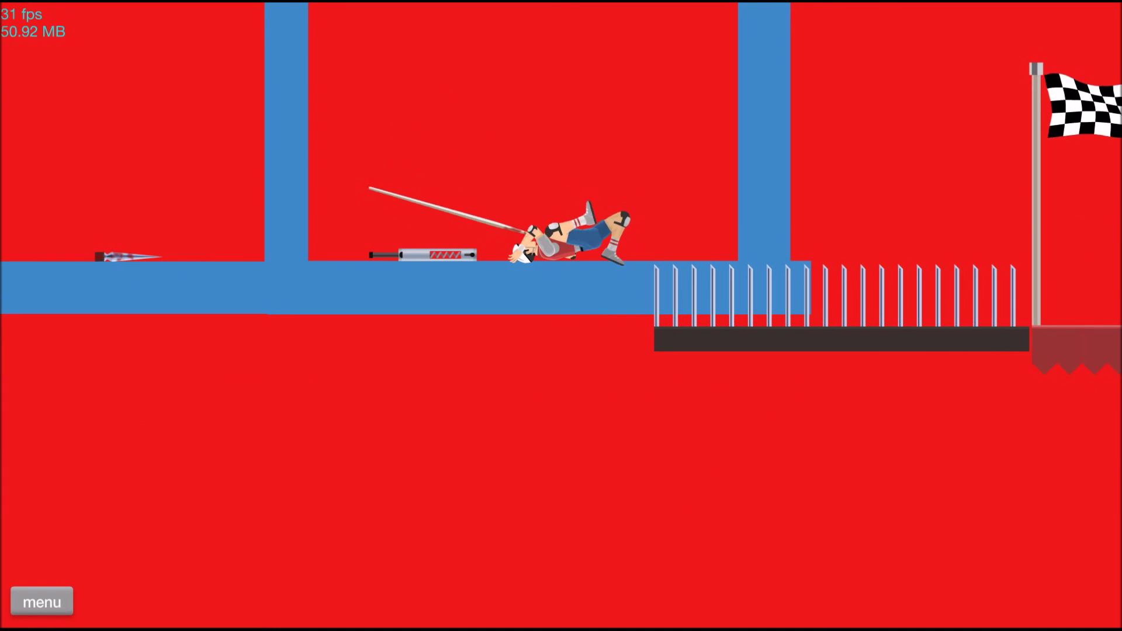
Step: Press Tab after the rider is impaled on the PEWDS BRU spear near the finish spikes
key("Tab")
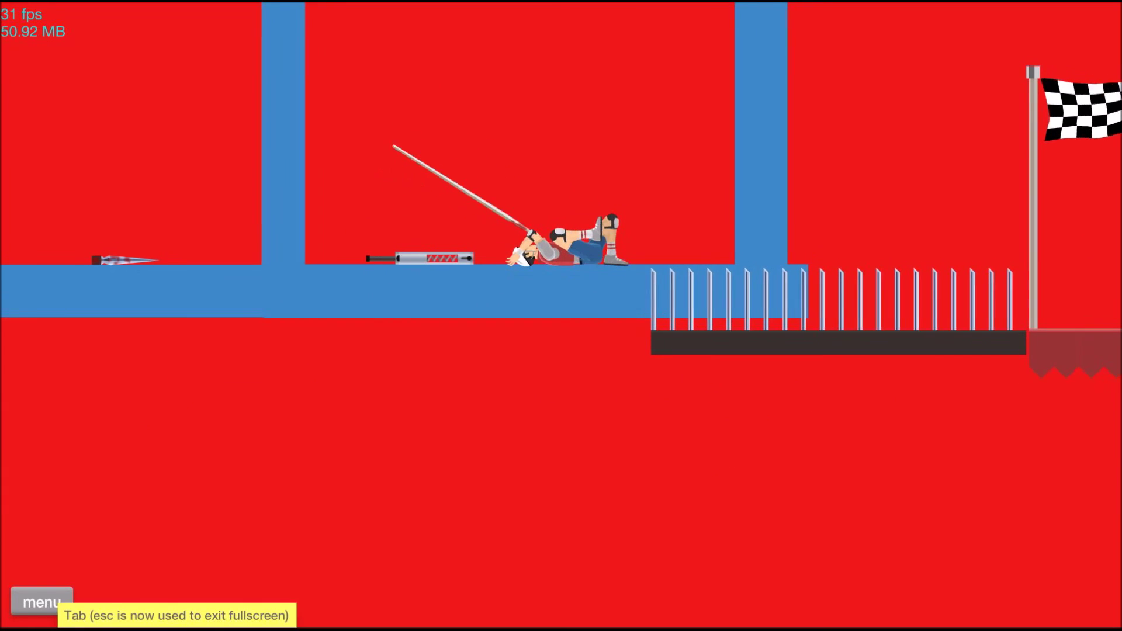